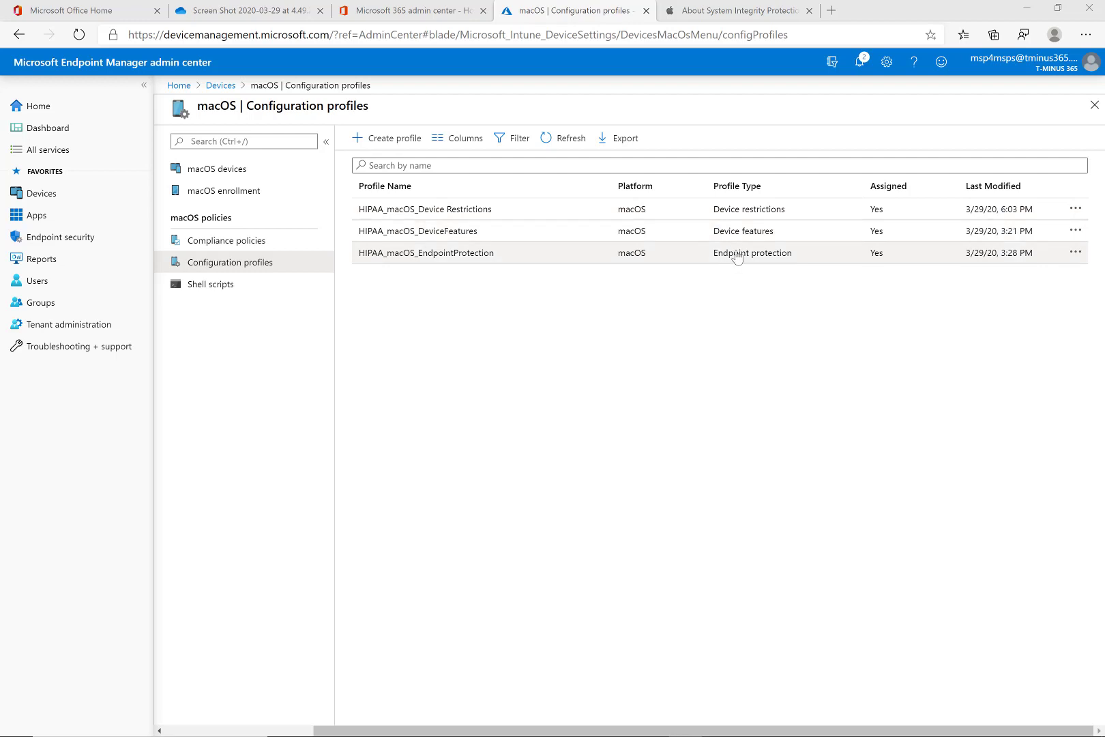
# Step: Open the HIPAA_macOS_DeviceFeatures profile's settings, review AirPrint, then view the empty Login Items list
pyautogui.click(502, 238)
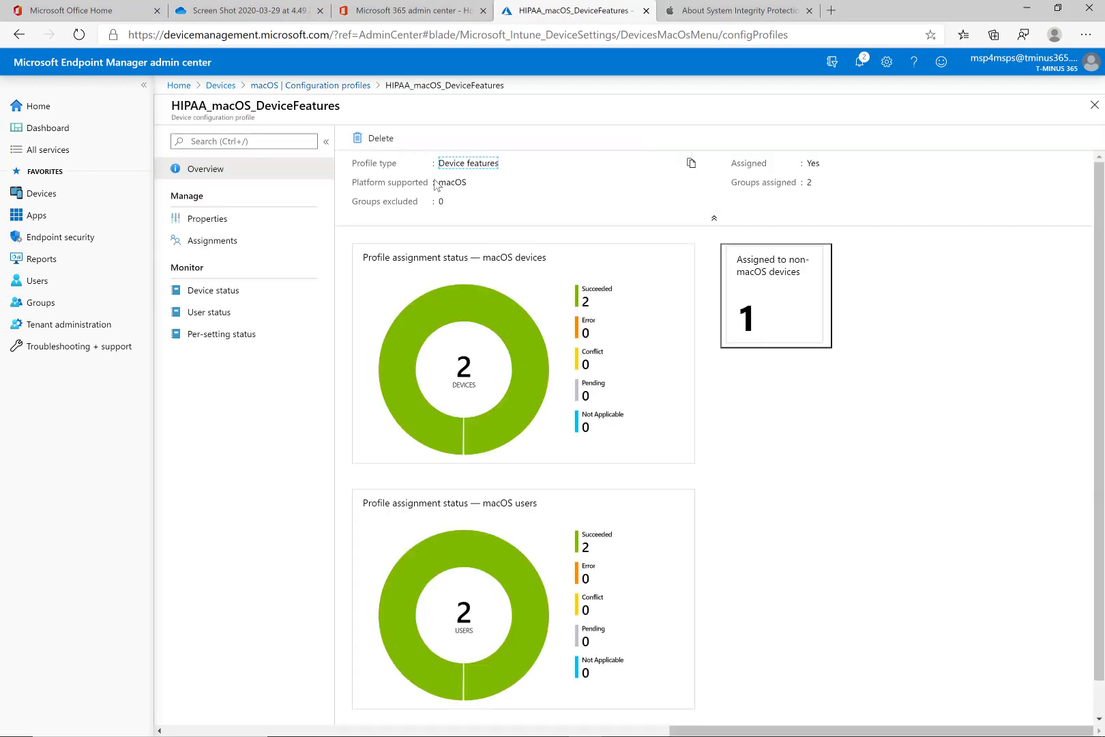
pyautogui.click(264, 225)
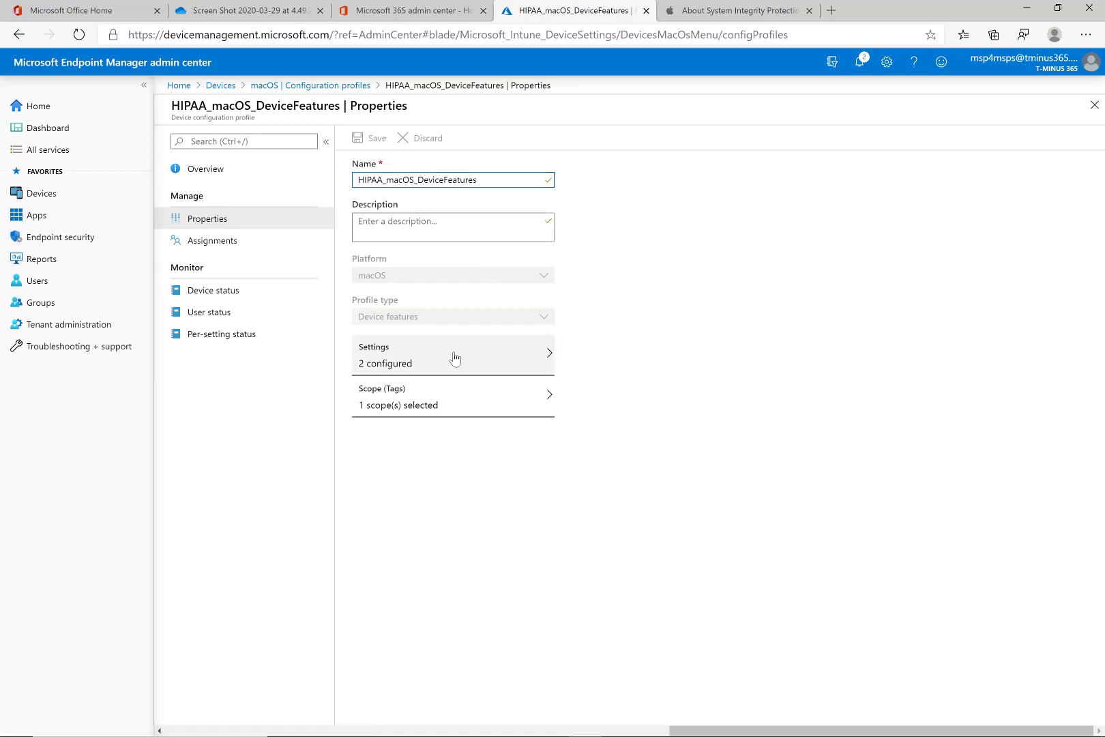
pyautogui.click(453, 358)
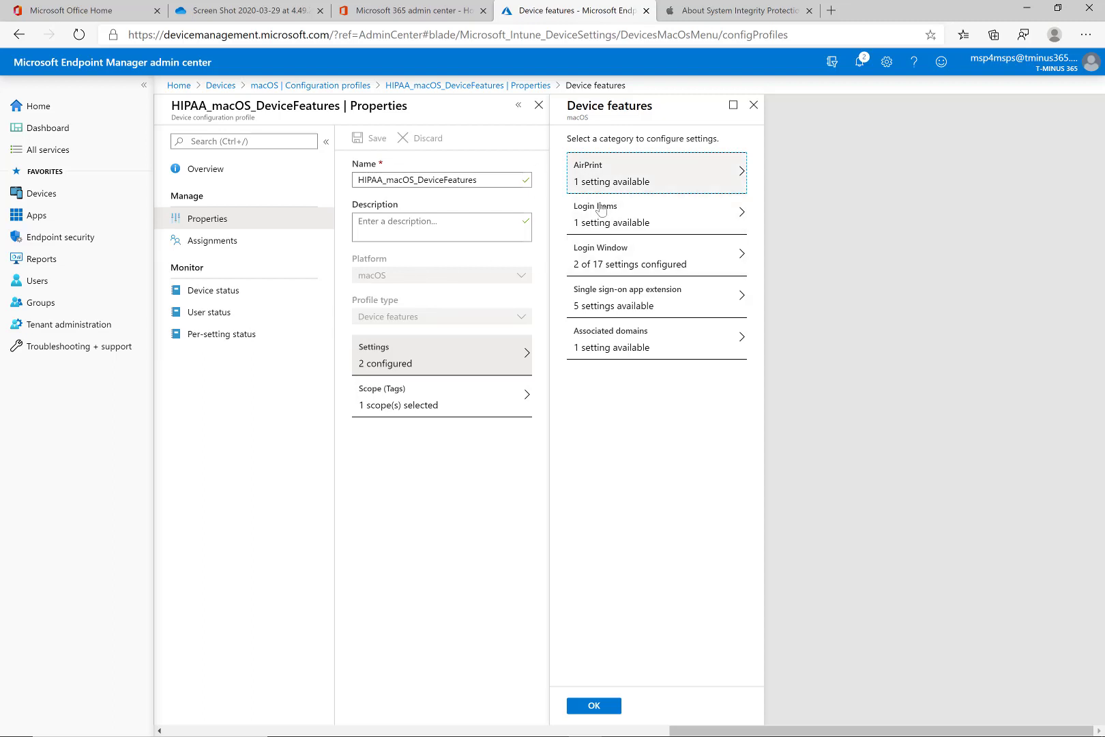
pyautogui.click(670, 173)
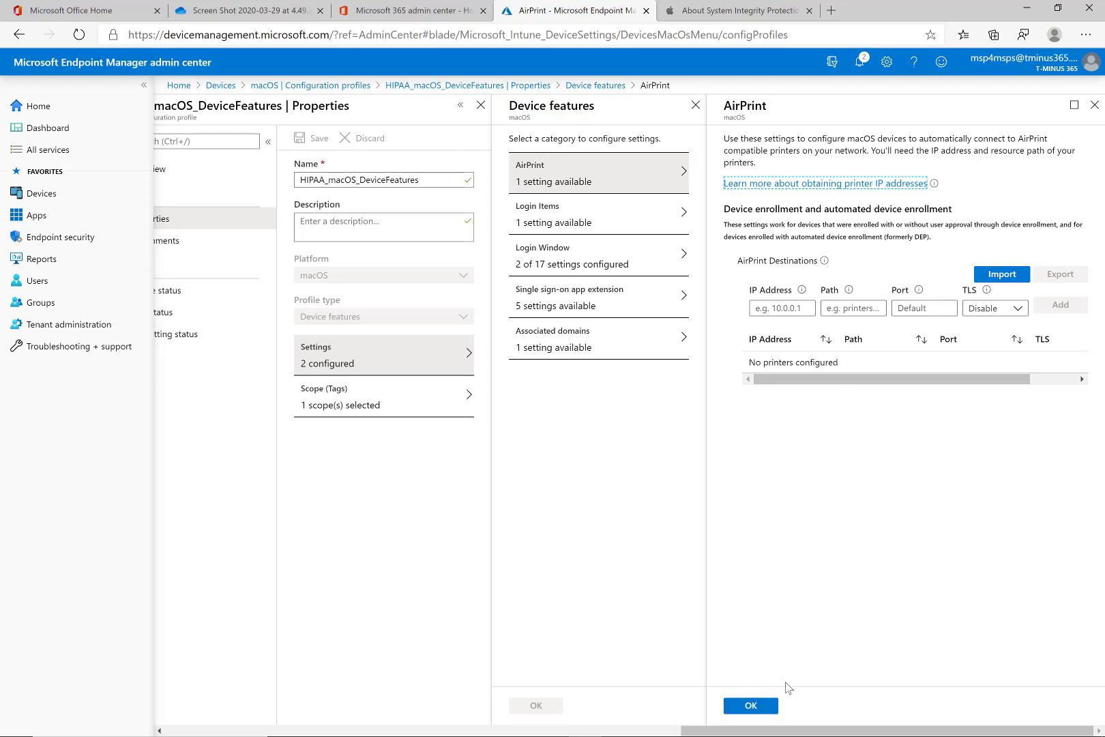
pyautogui.click(750, 705)
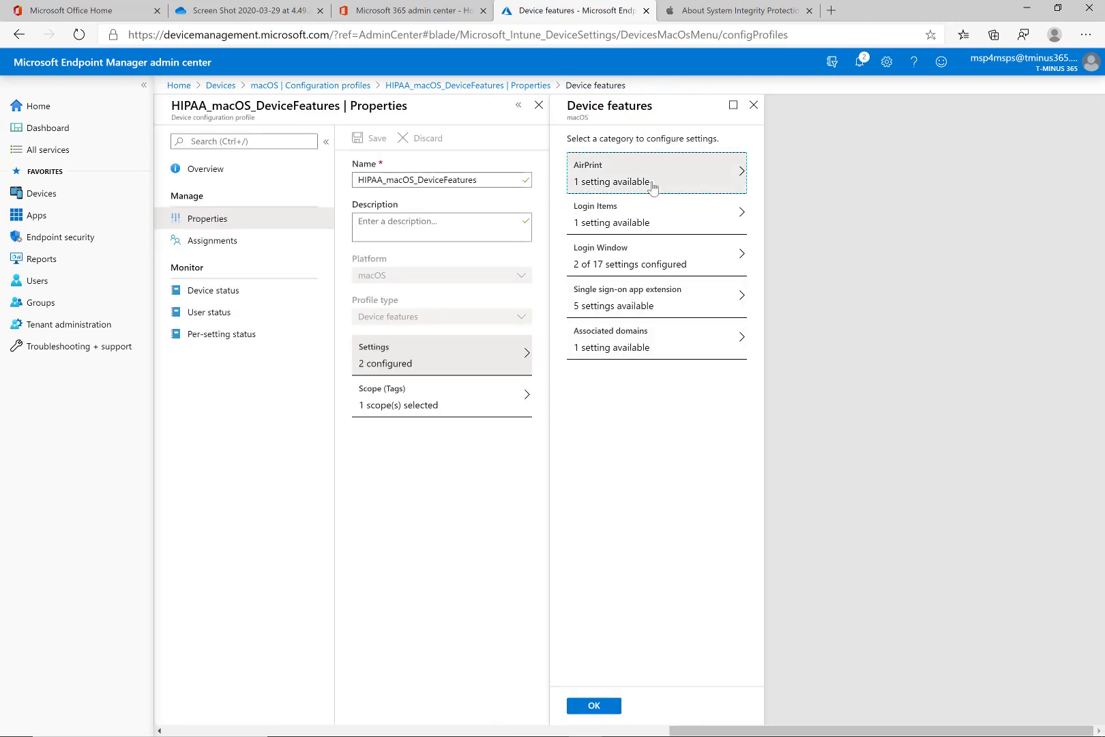
pyautogui.click(648, 215)
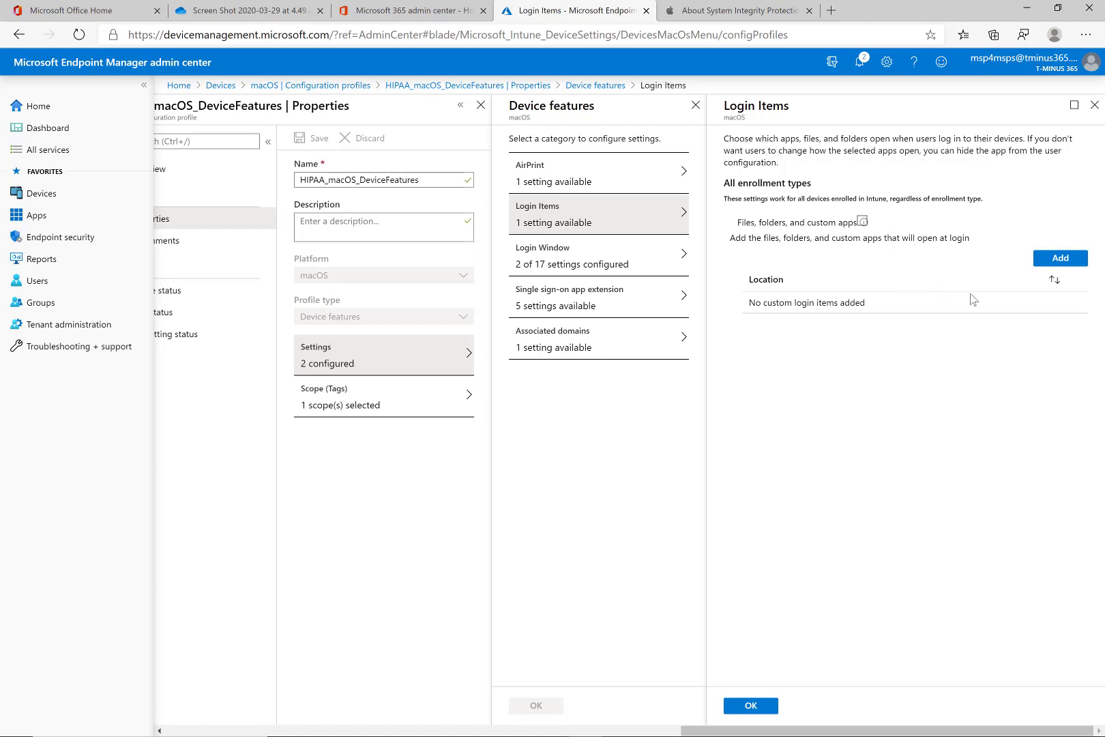
# Step: In Login Window settings, try Require username and Other users, then revert both to Not configured
pyautogui.click(684, 270)
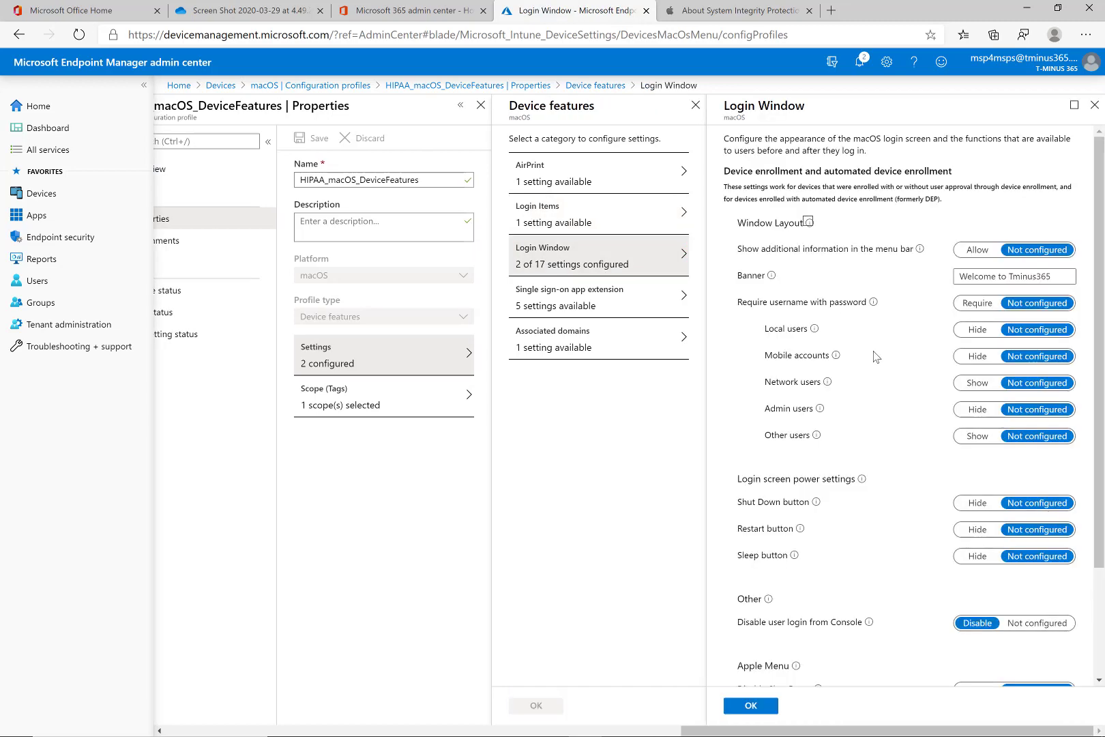
pyautogui.scroll(-1, 781, 225)
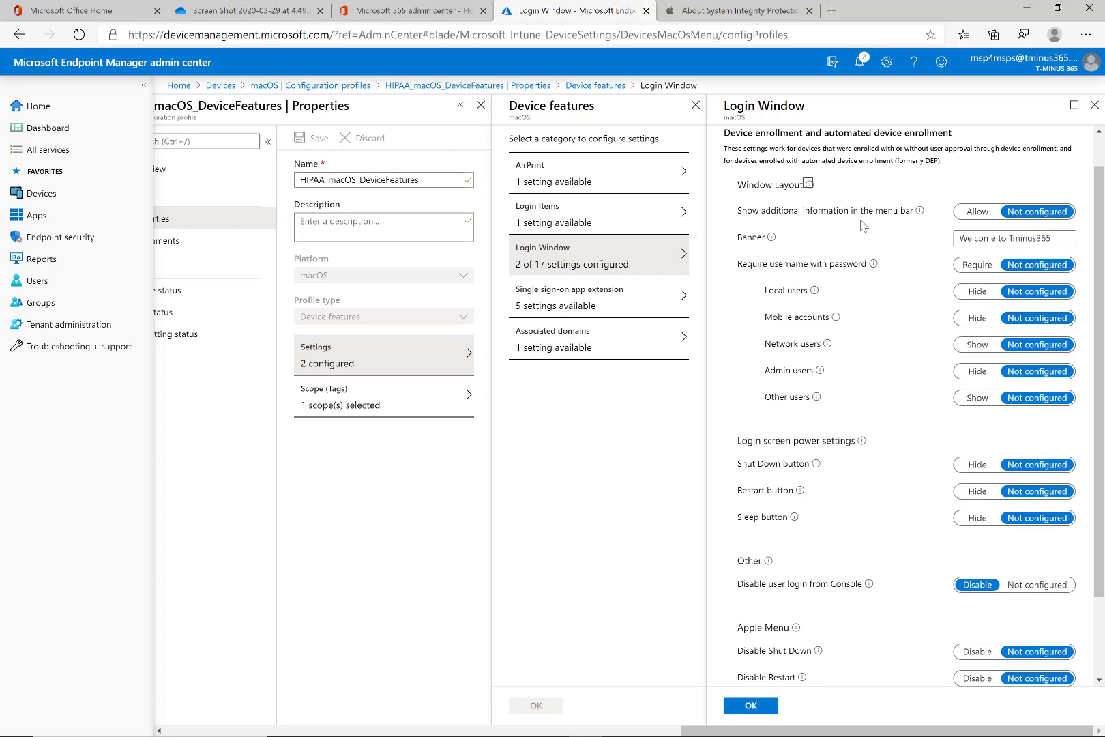
pyautogui.moveTo(919, 211)
pyautogui.click(975, 266)
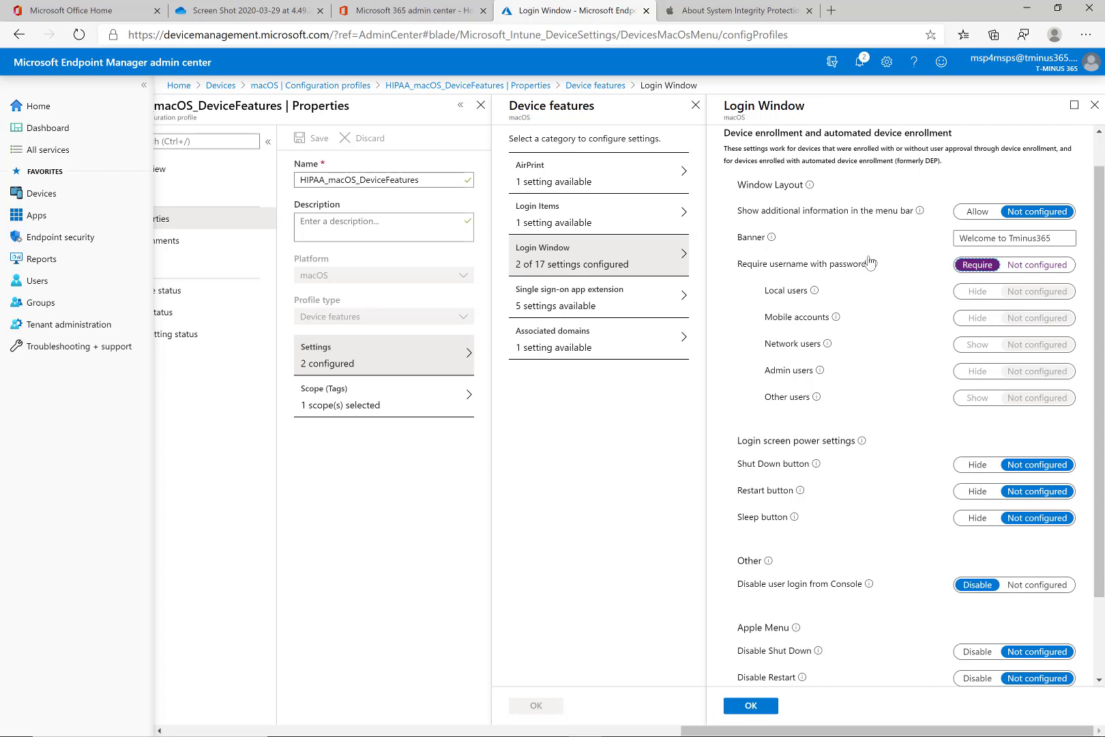
pyautogui.click(1027, 265)
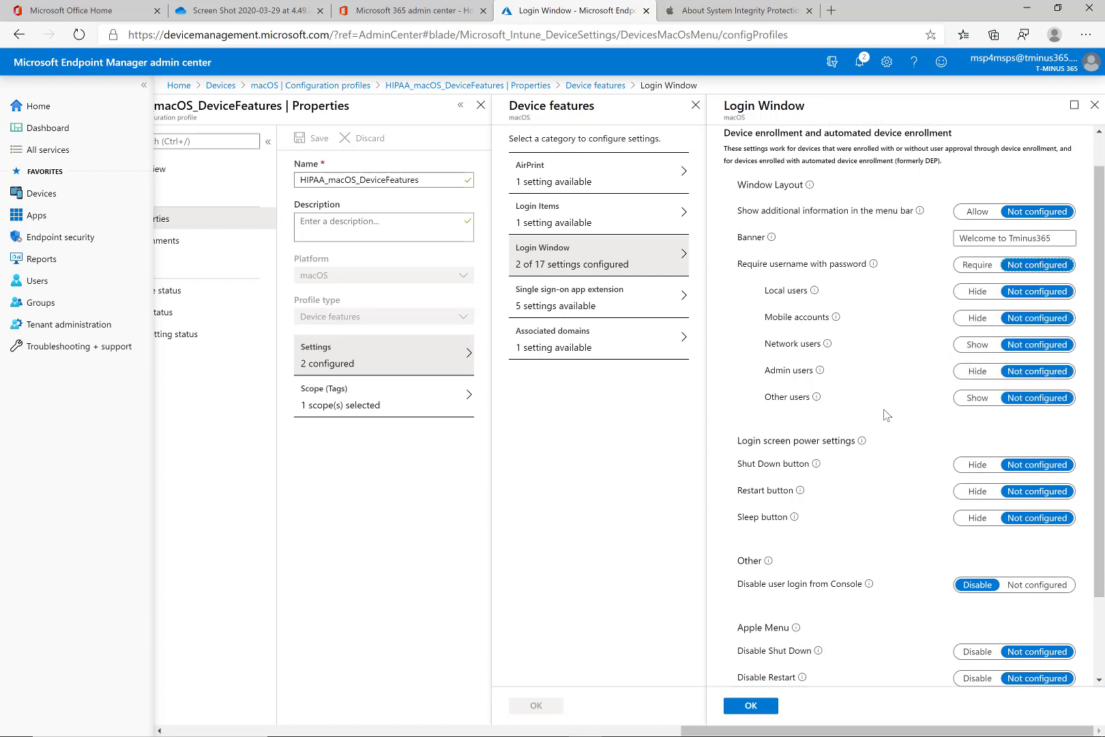
pyautogui.click(985, 401)
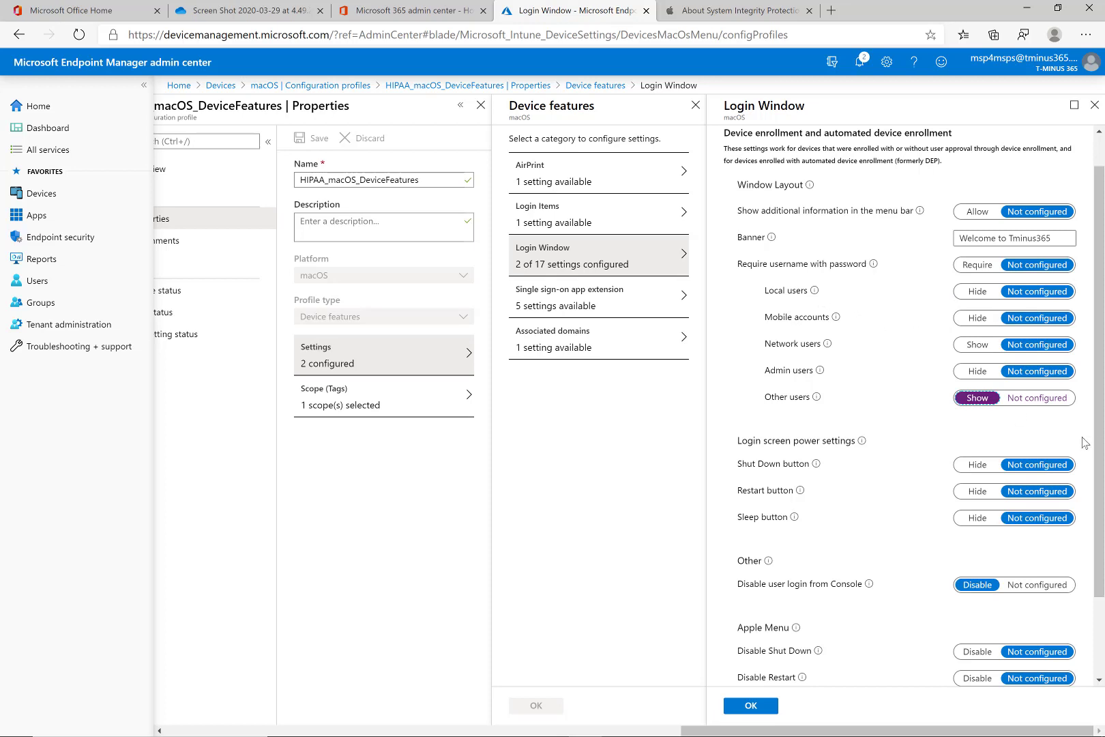
pyautogui.click(1057, 405)
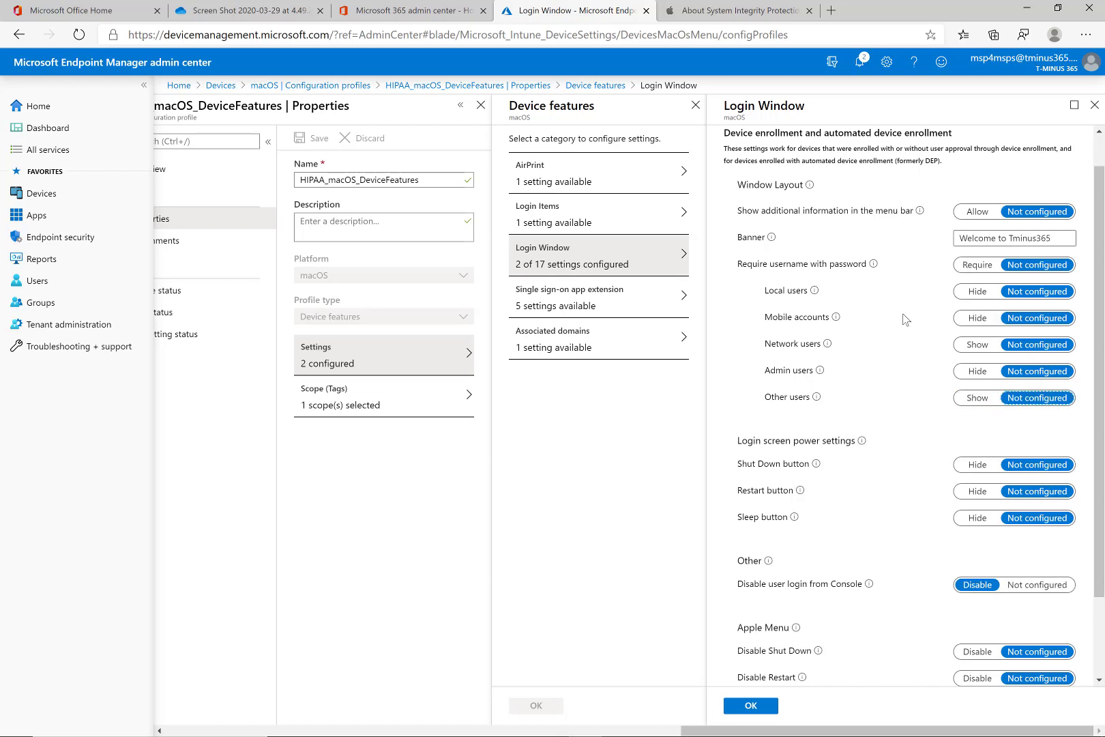
pyautogui.click(881, 319)
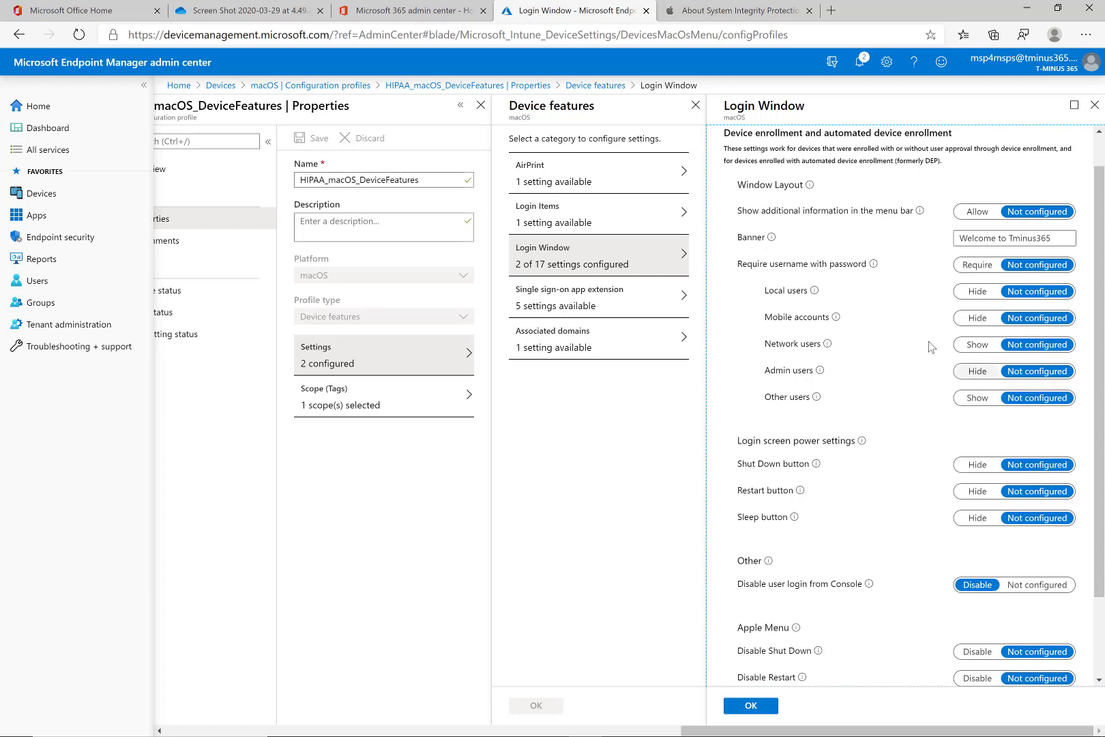
# Step: Scroll through the Login Window settings and read the info tooltips
pyautogui.scroll(-3, 925, 405)
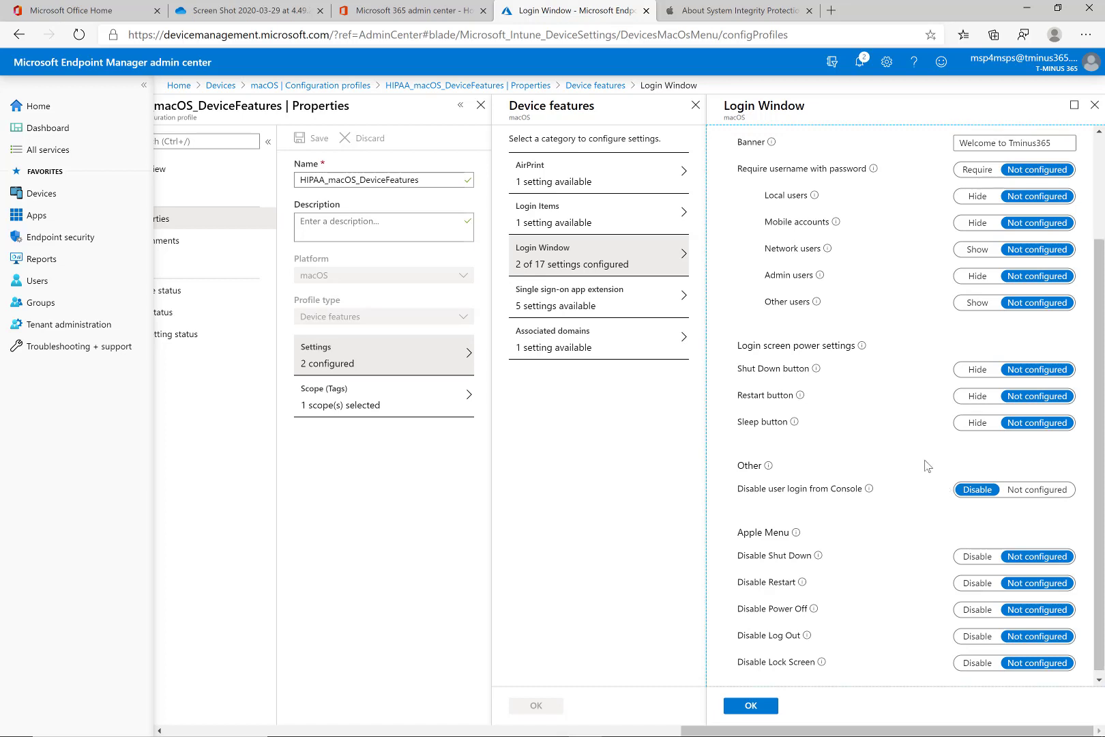
pyautogui.scroll(1, 927, 464)
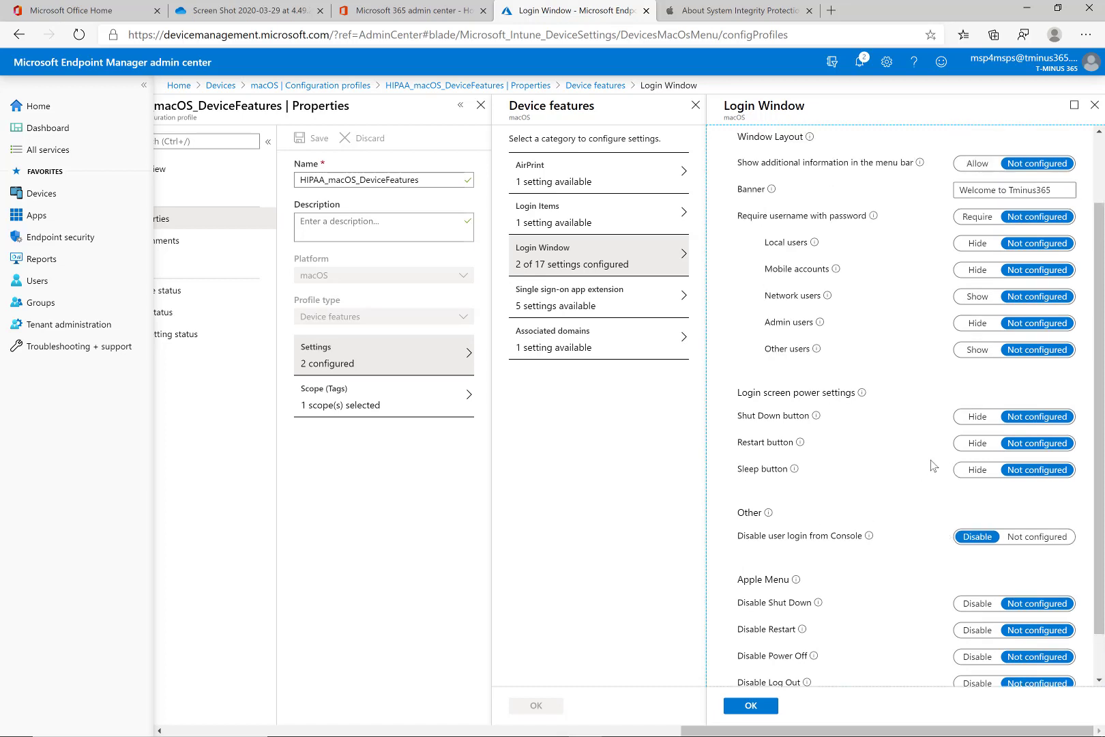
pyautogui.scroll(-1, 933, 466)
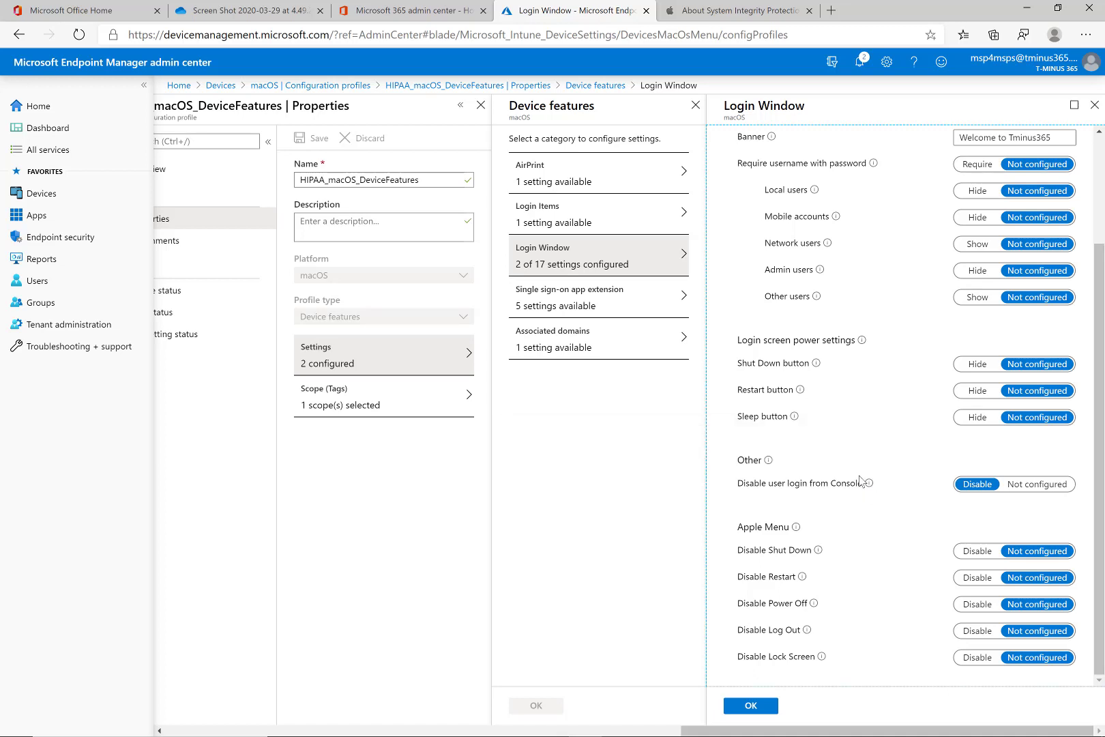
pyautogui.moveTo(867, 484)
# Step: Leave the SSO app extension type Not configured, then view the empty Associated domains settings
pyautogui.click(763, 705)
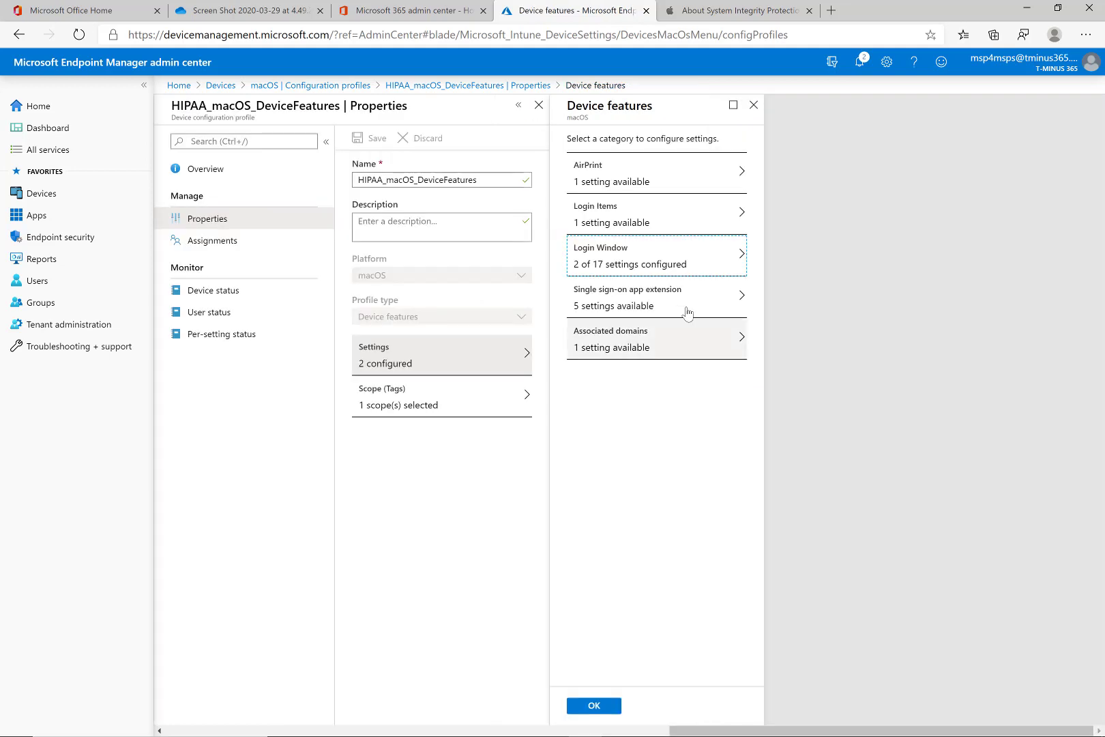
pyautogui.click(688, 310)
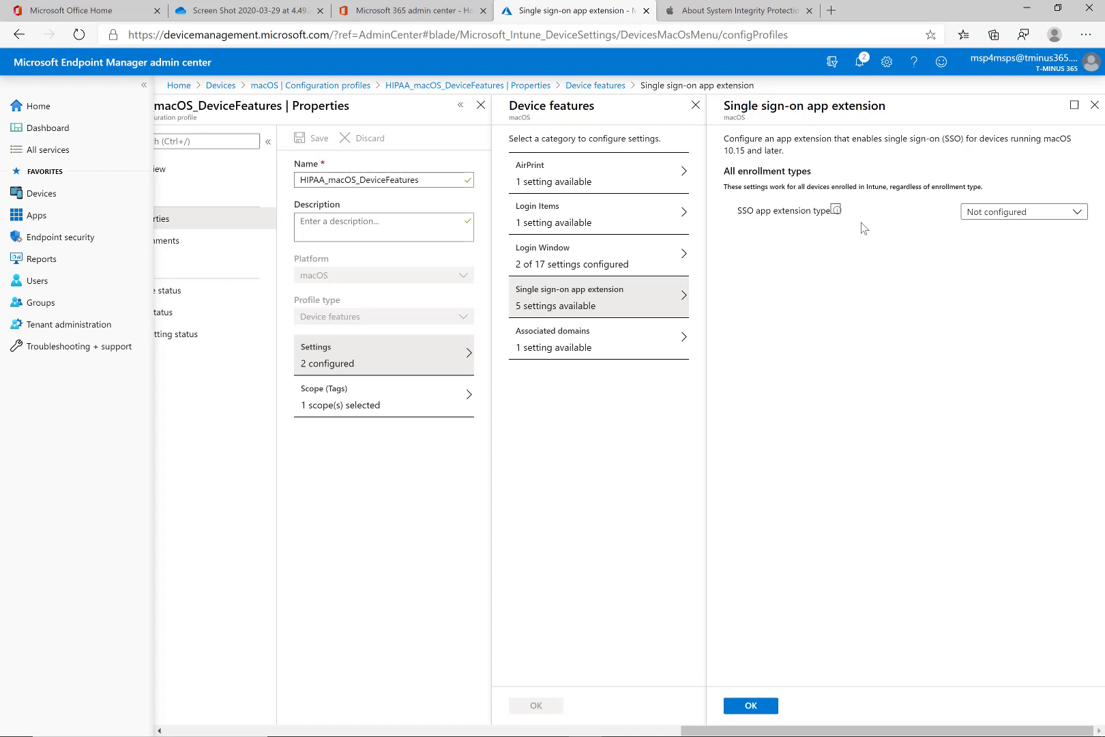
pyautogui.click(1009, 219)
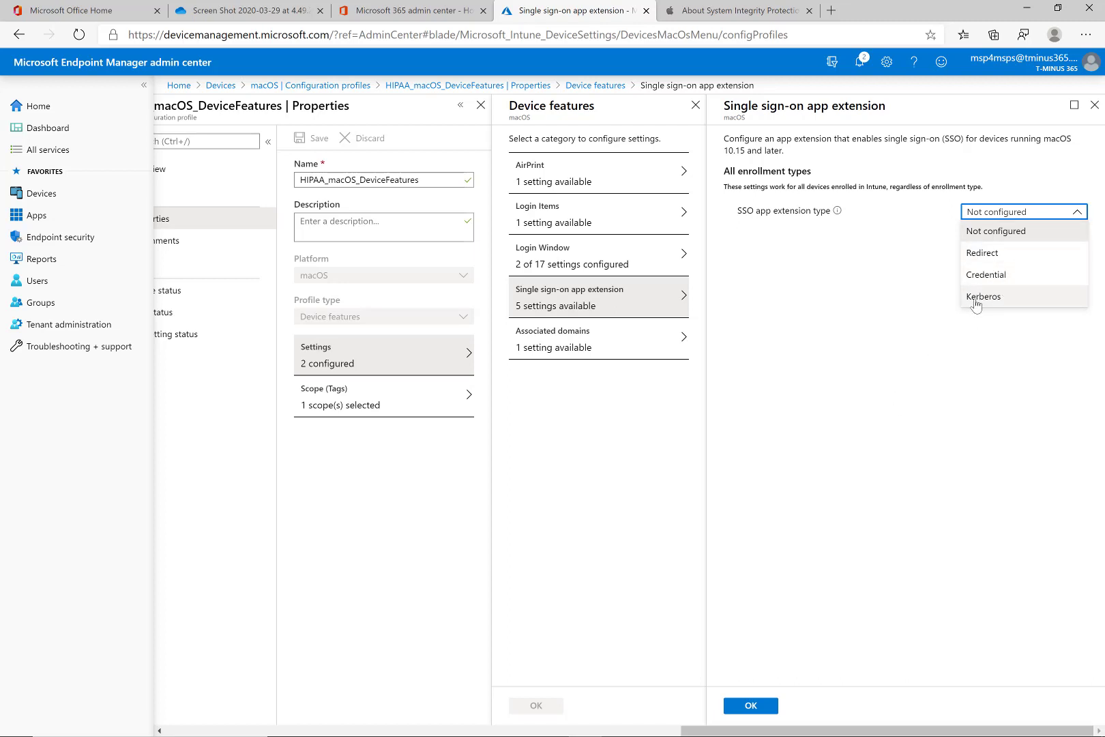
pyautogui.click(987, 233)
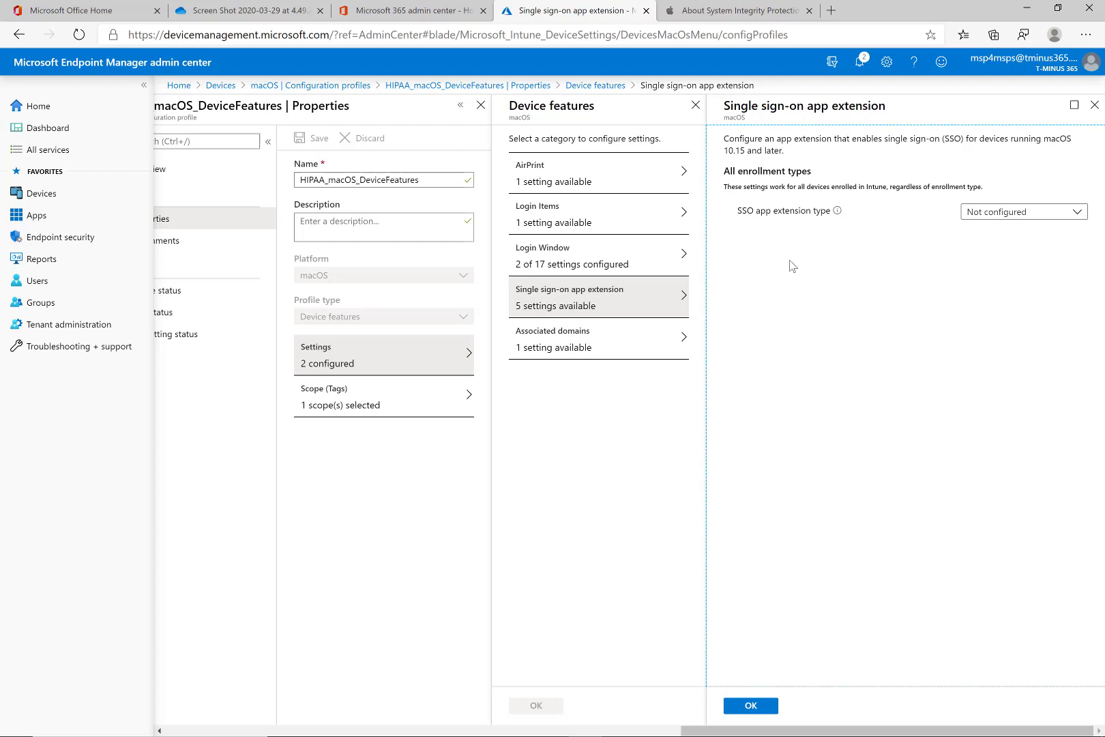
pyautogui.click(668, 337)
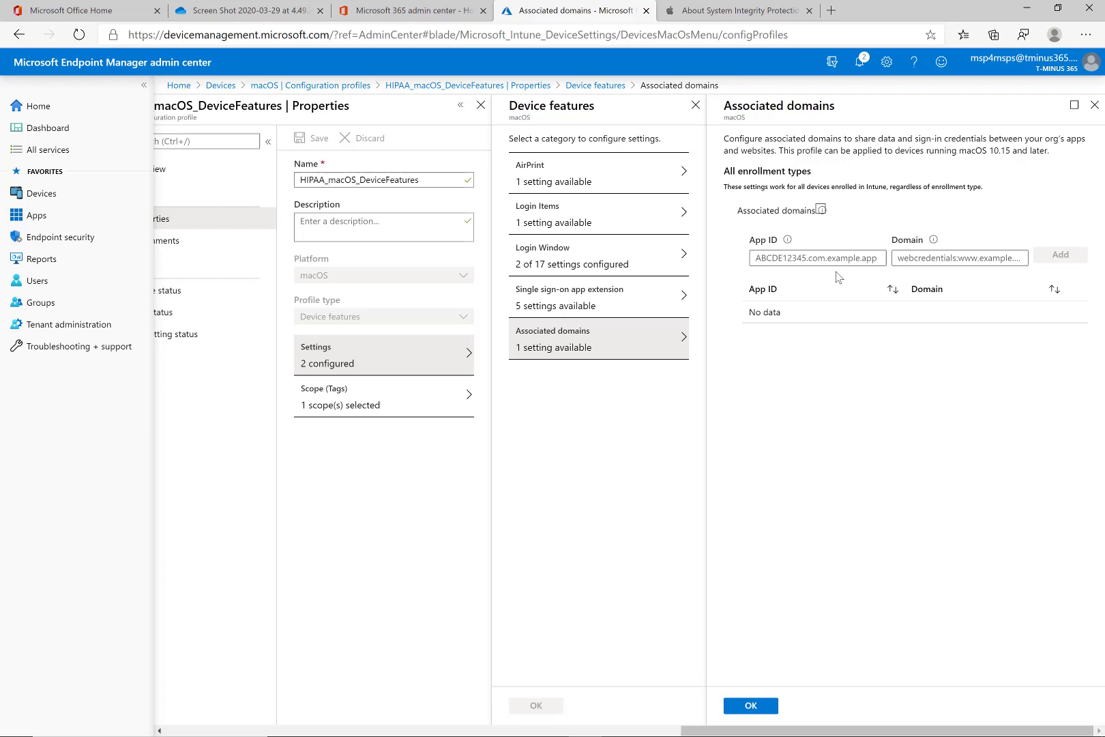
# Step: Close the settings blades and view the profile's Assignments, discarding unsaved edits
pyautogui.click(743, 716)
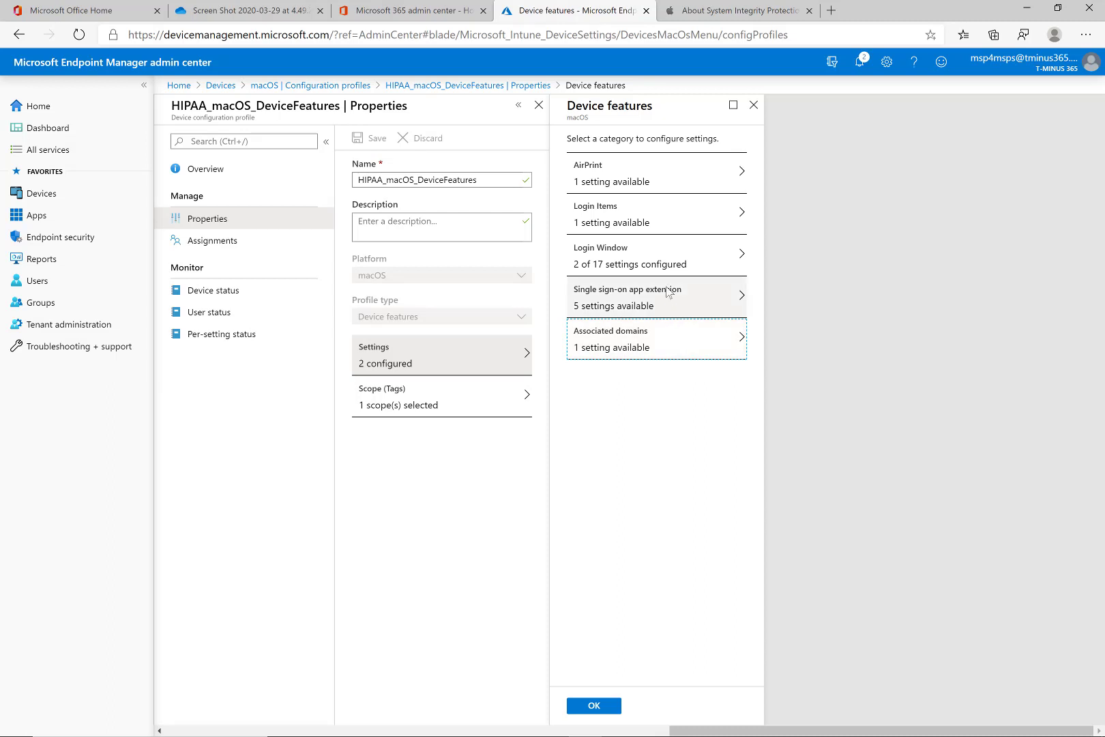
pyautogui.click(595, 707)
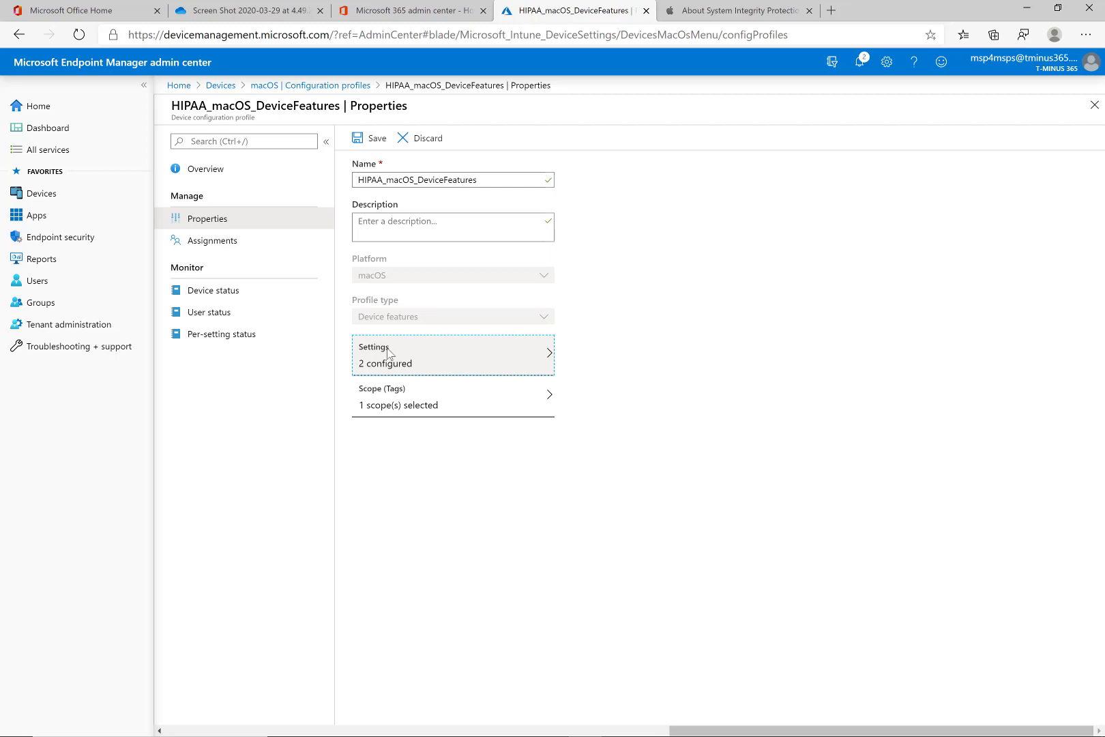
pyautogui.click(219, 245)
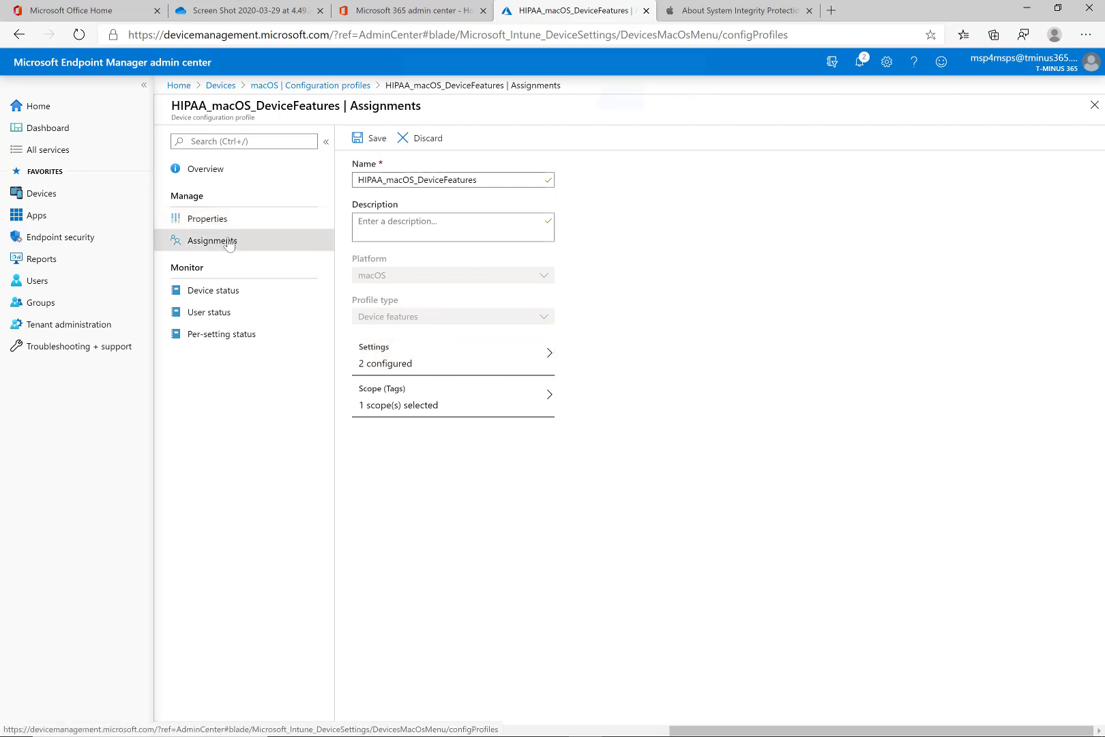
pyautogui.click(618, 110)
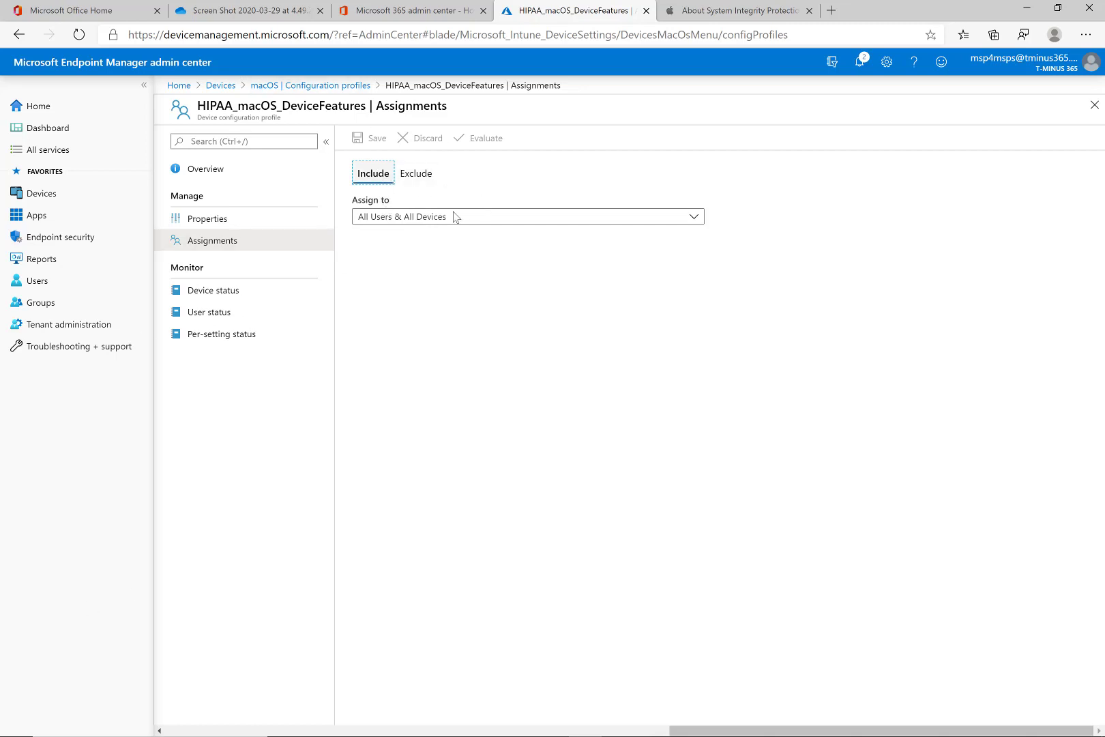
# Step: Open the HIPAA_macOS_Device Restrictions profile's setting categories from the configuration profiles list
pyautogui.click(318, 85)
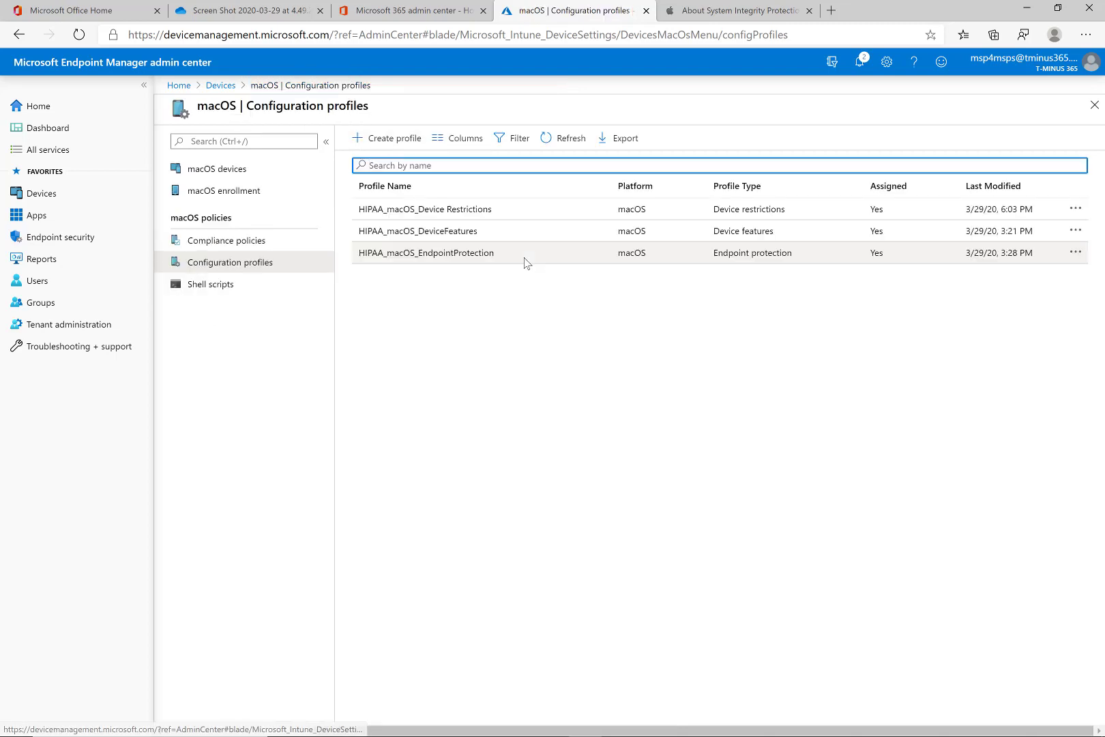
pyautogui.click(519, 215)
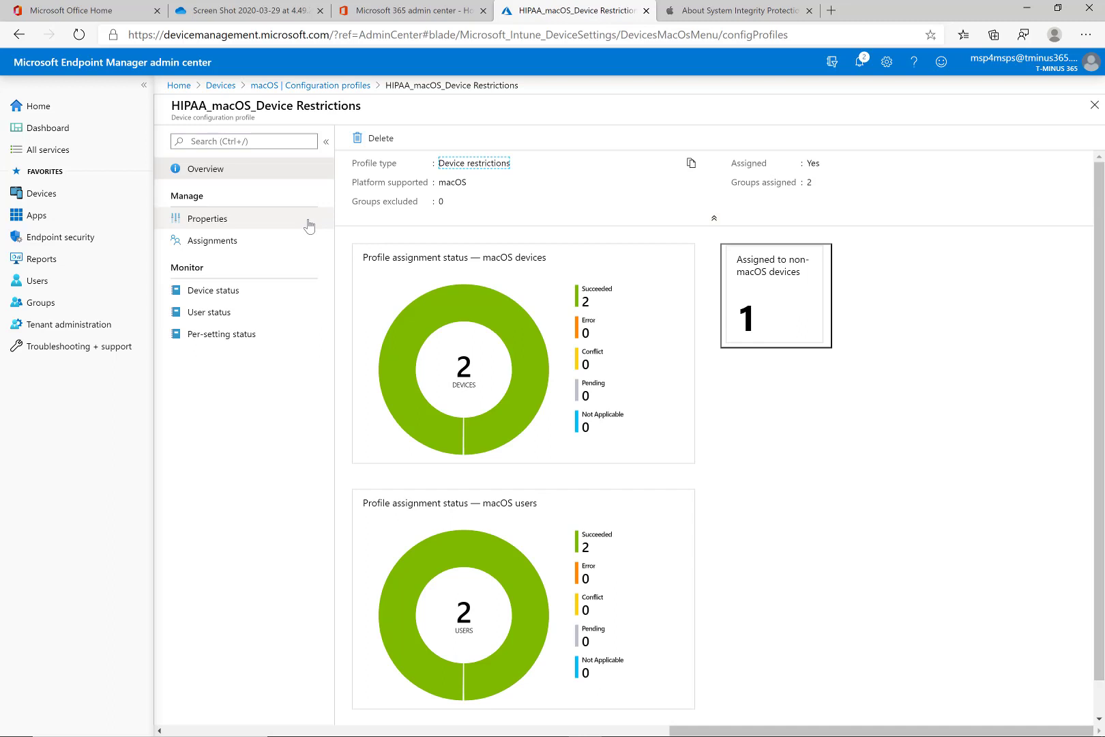
pyautogui.click(302, 224)
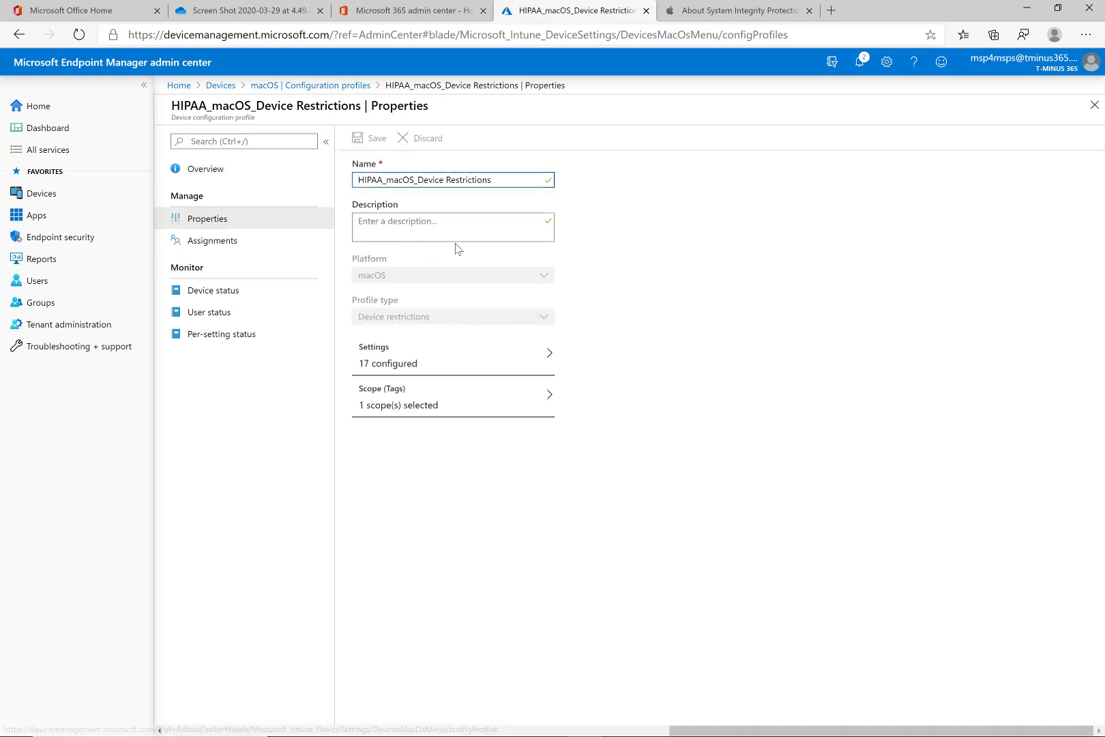
pyautogui.click(413, 362)
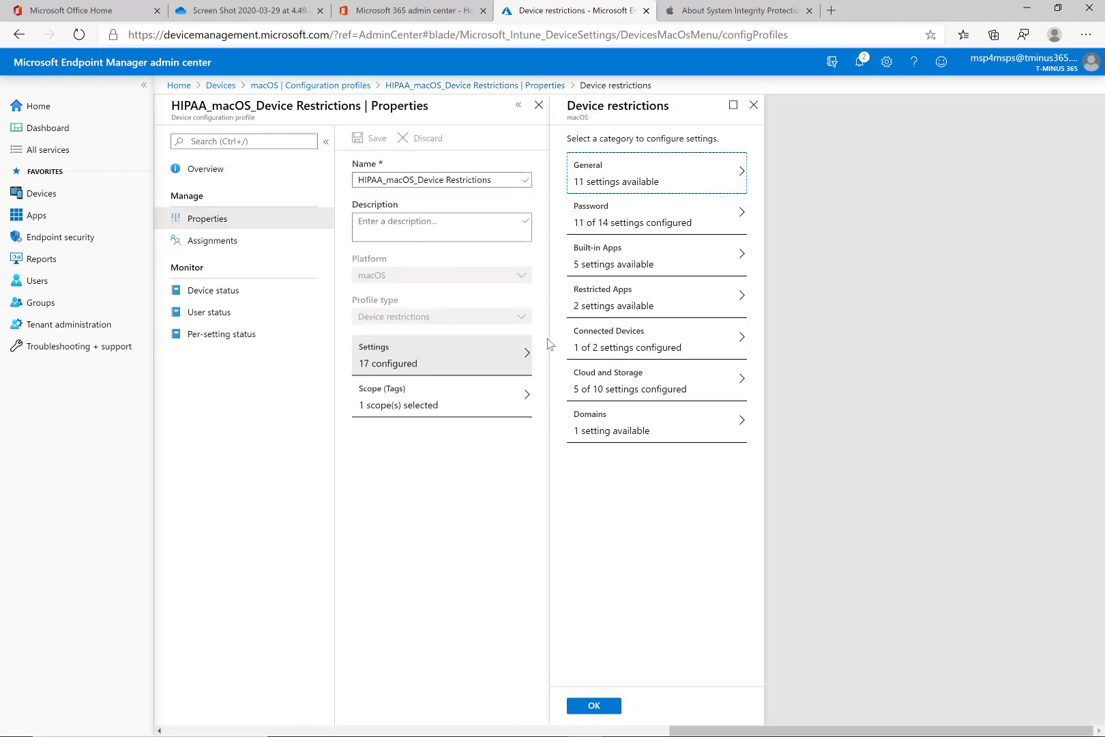
# Step: Review the General restriction settings and their tooltips, leaving them unconfigured
pyautogui.click(616, 171)
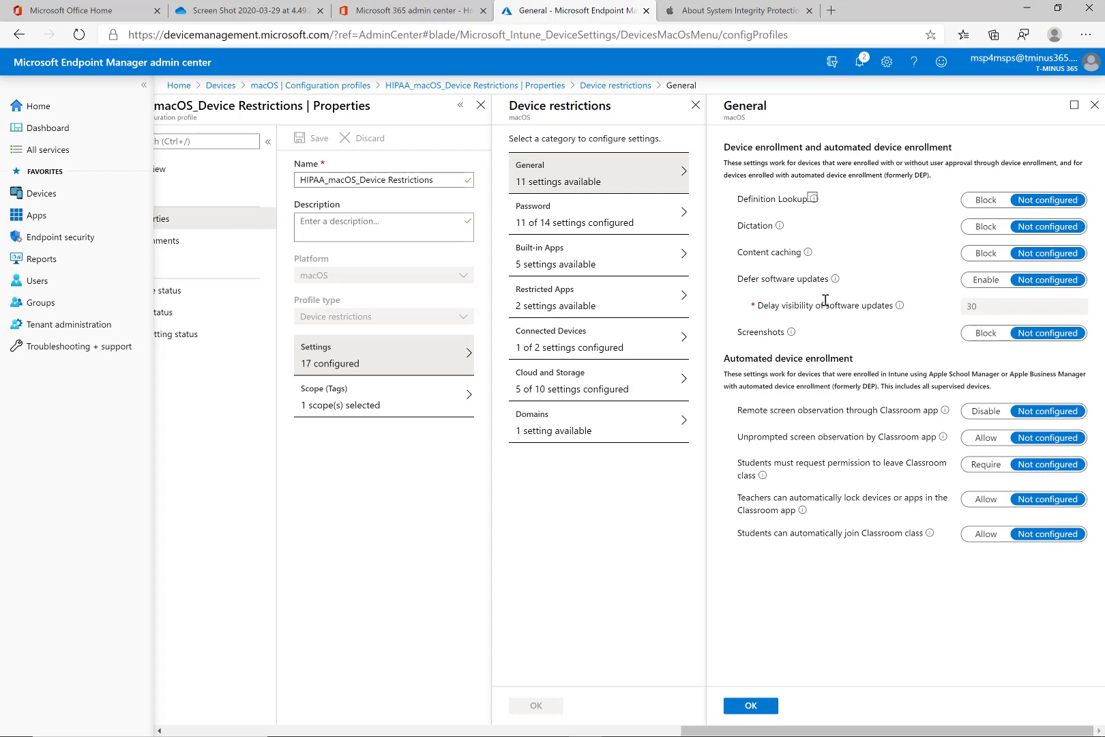
pyautogui.click(826, 300)
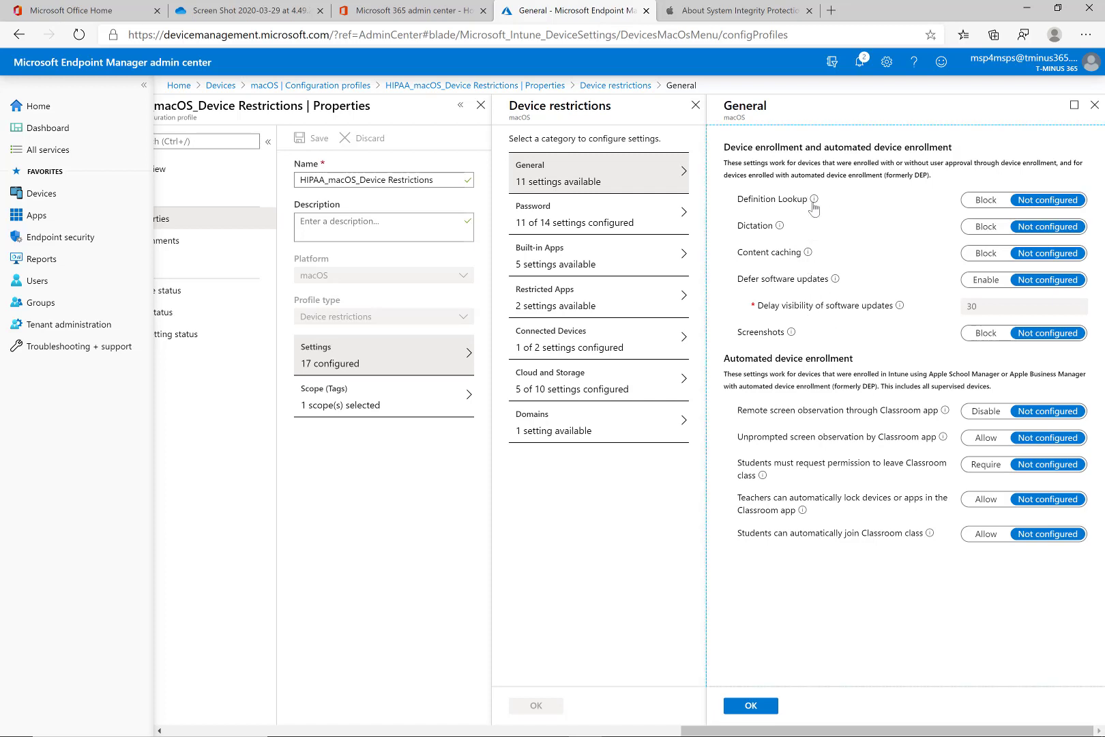
pyautogui.moveTo(812, 254)
pyautogui.moveTo(800, 335)
pyautogui.click(769, 713)
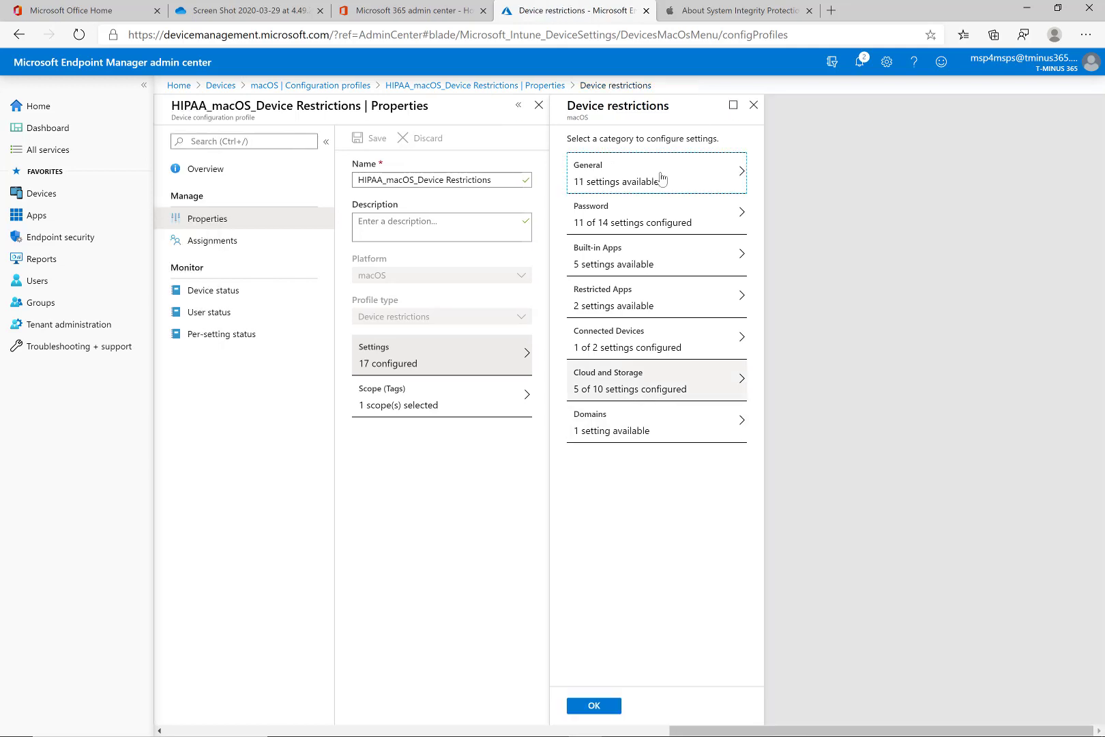
pyautogui.click(660, 226)
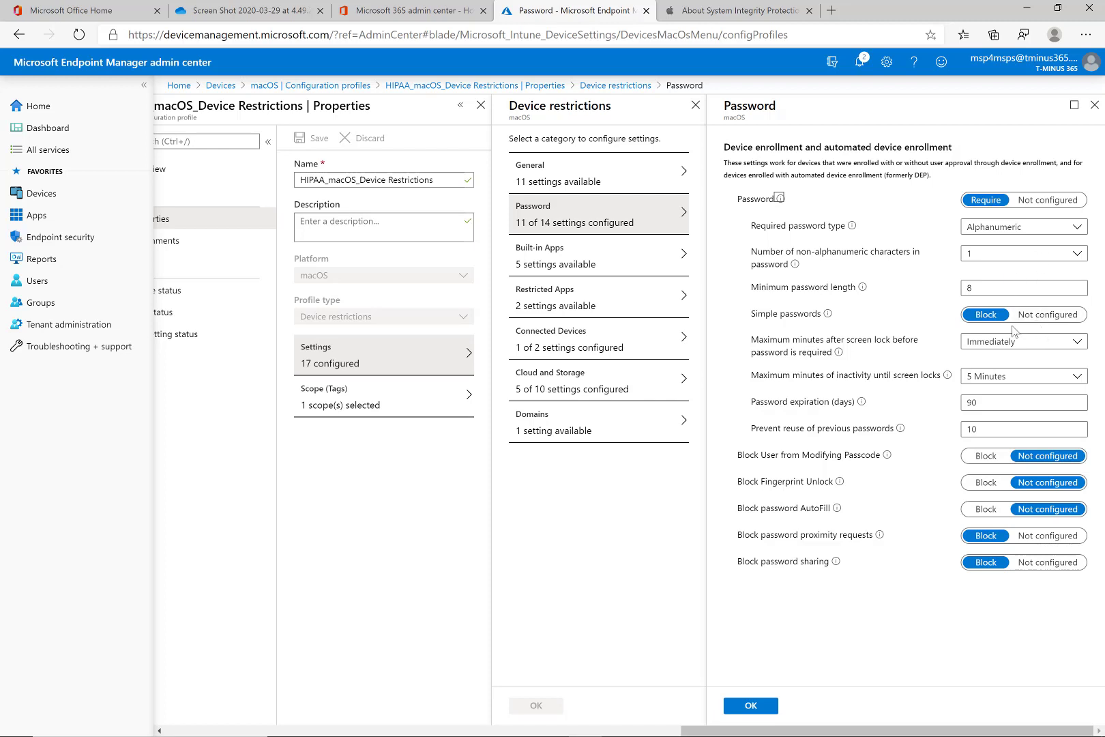
pyautogui.click(985, 349)
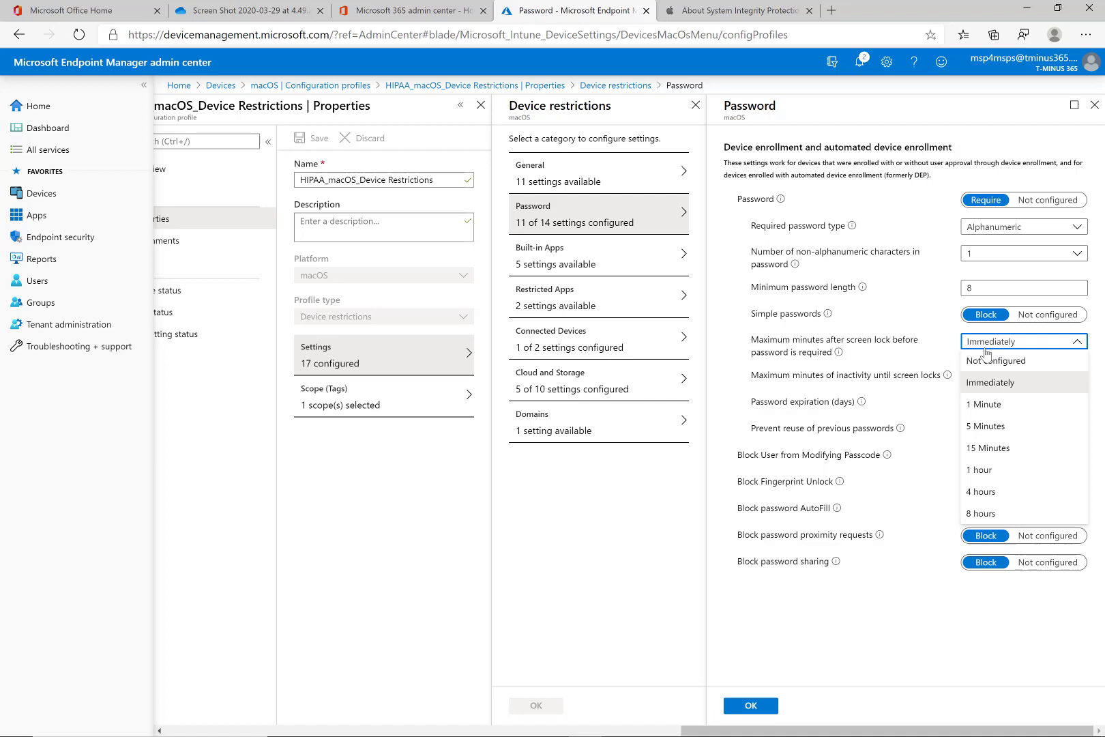
pyautogui.click(989, 347)
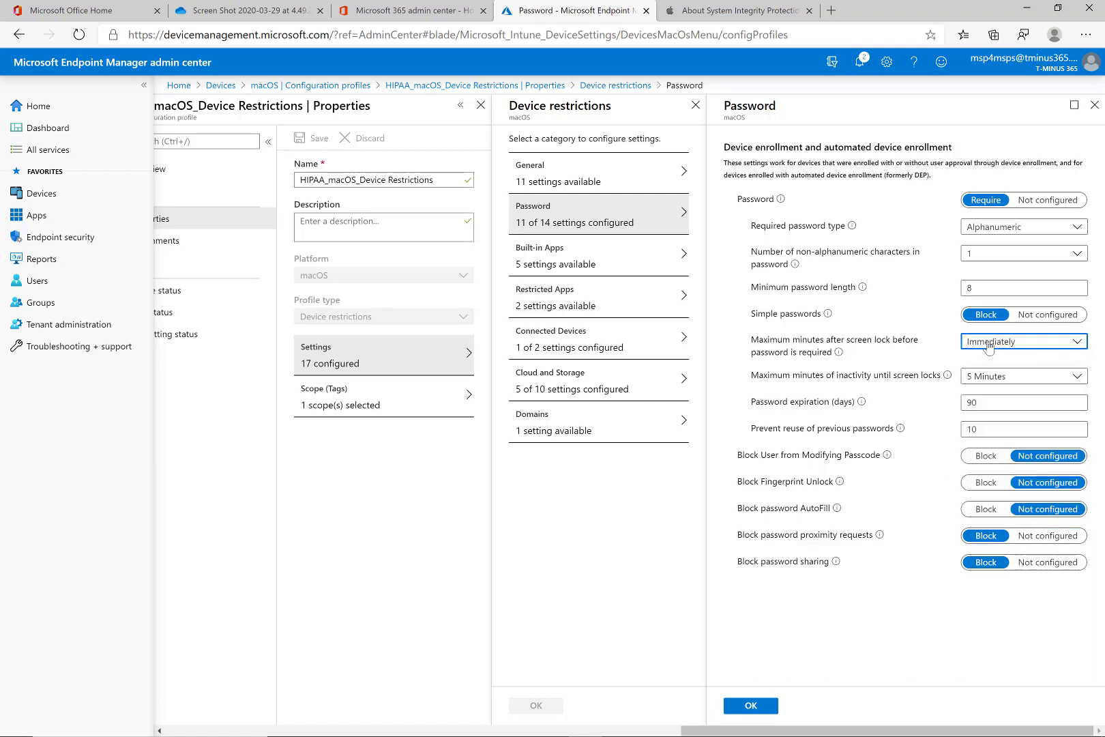
pyautogui.click(976, 379)
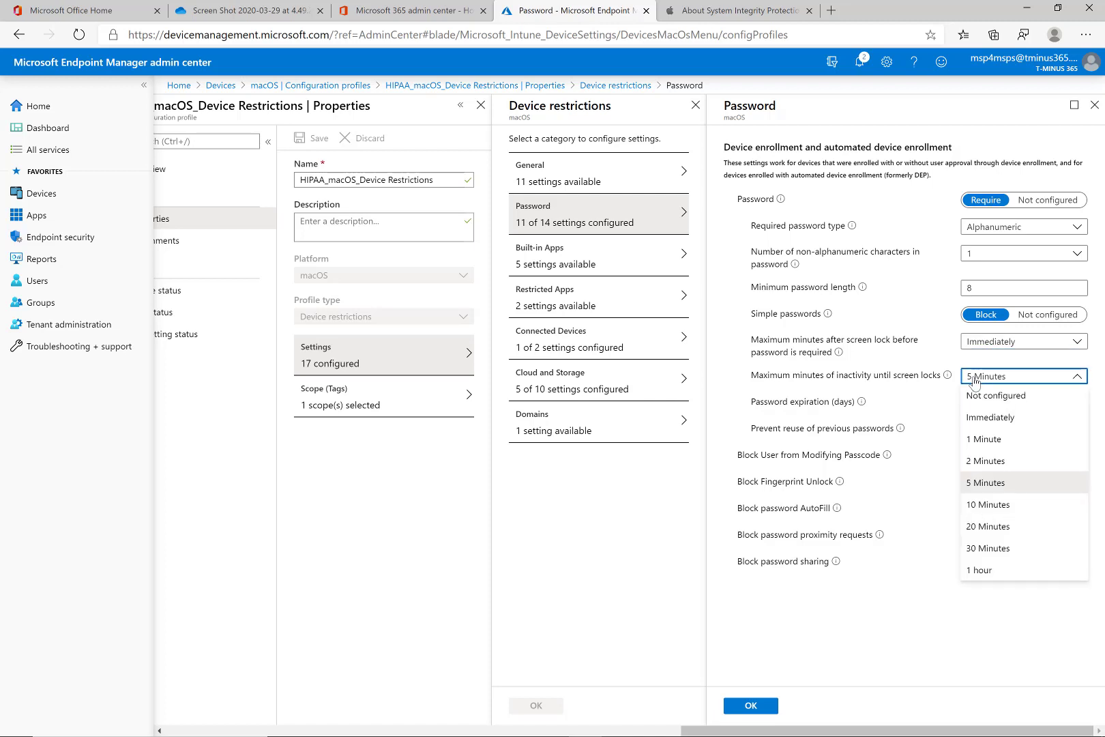
pyautogui.click(986, 380)
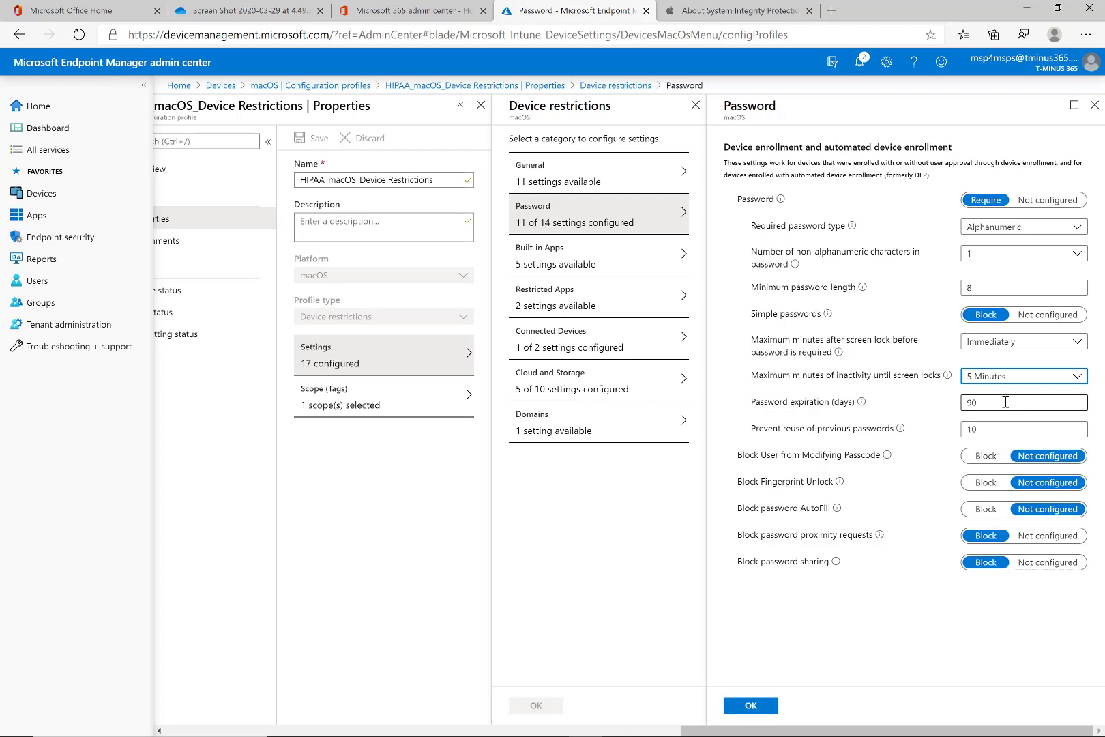
pyautogui.click(990, 381)
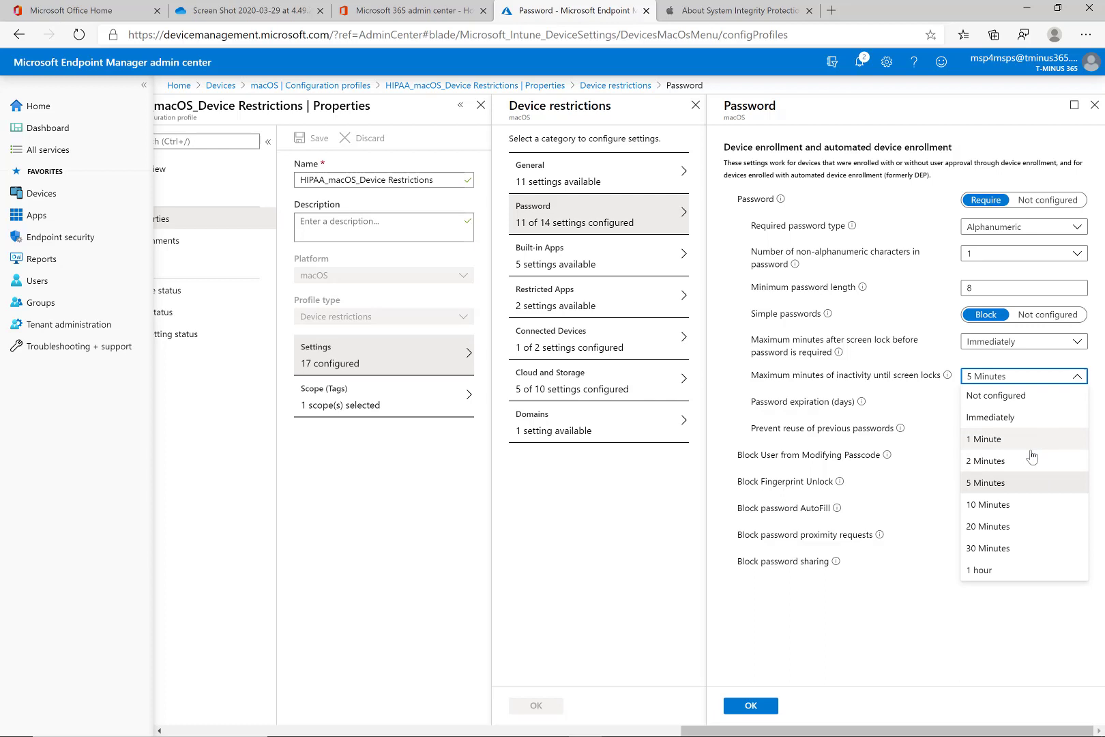
pyautogui.click(1016, 379)
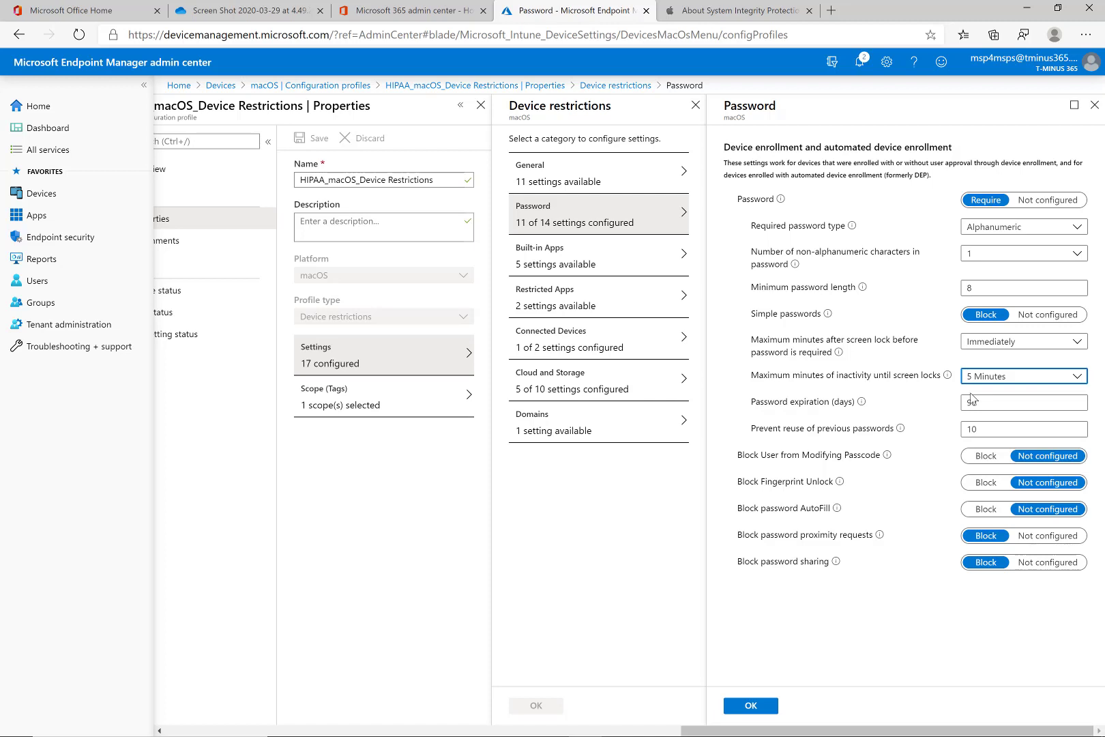
pyautogui.click(989, 398)
pyautogui.moveTo(887, 456)
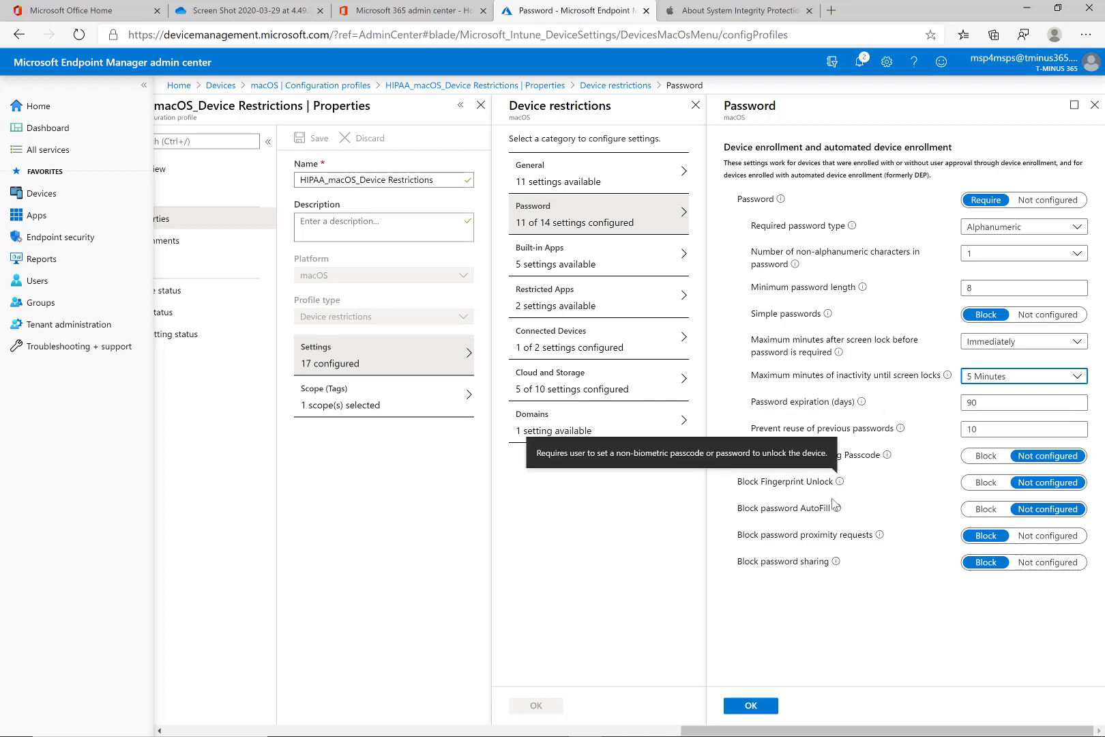
pyautogui.moveTo(835, 511)
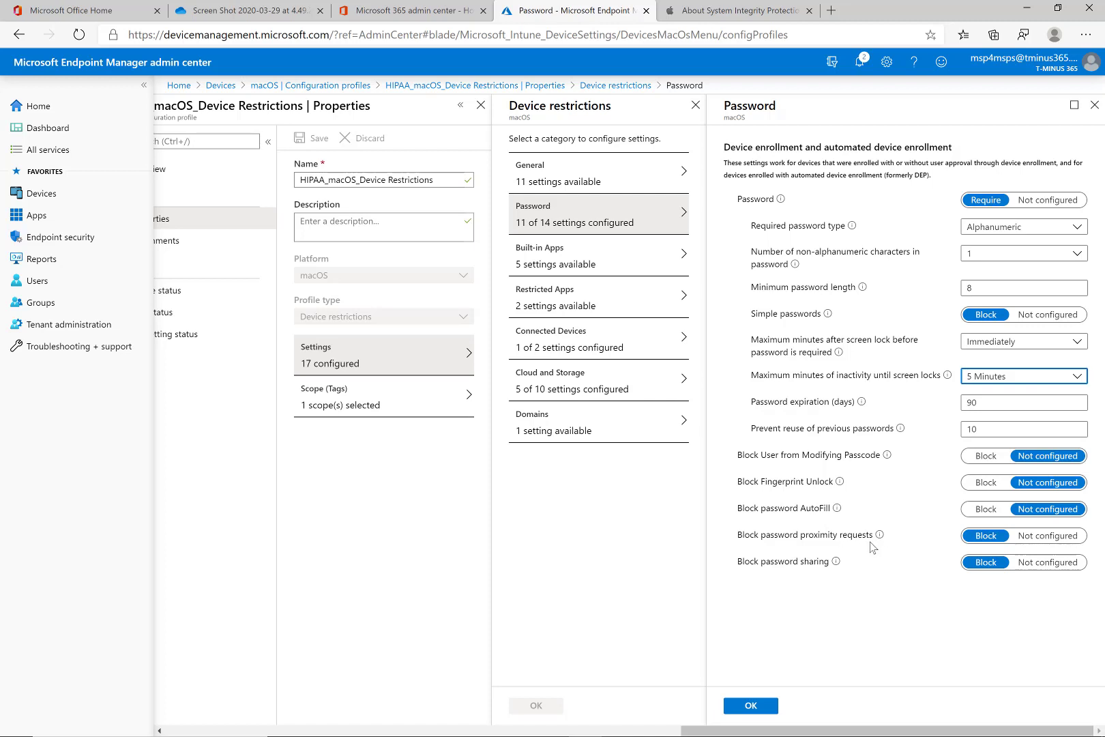
pyautogui.moveTo(880, 540)
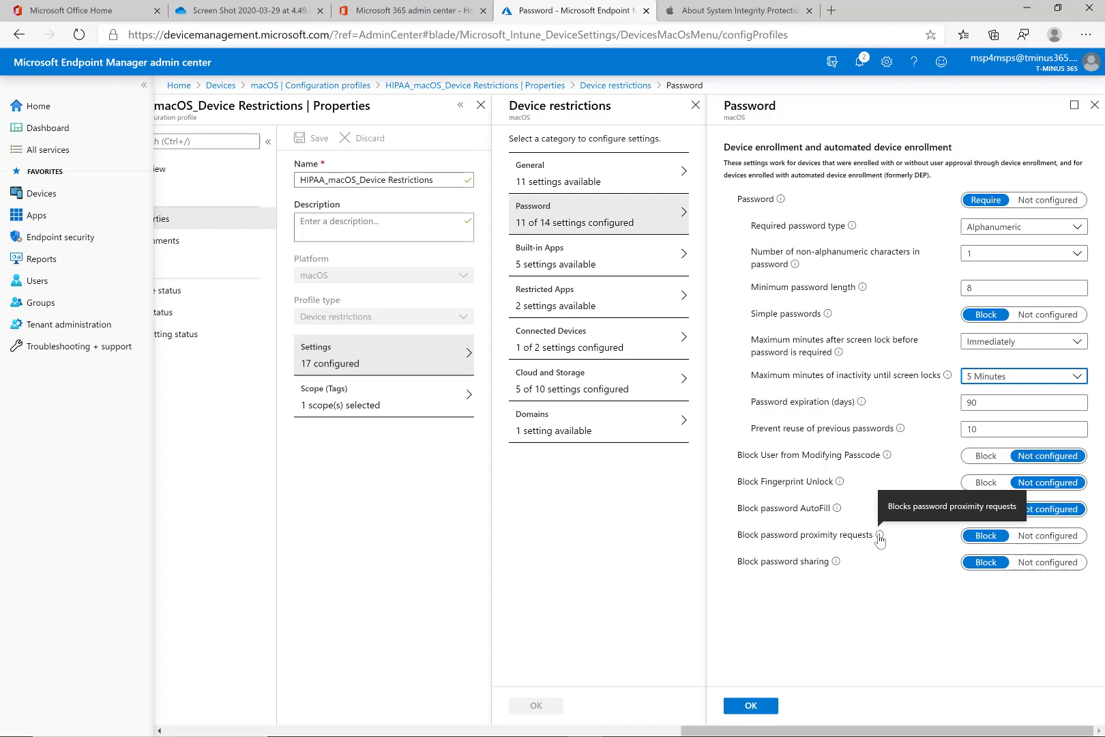
pyautogui.moveTo(832, 565)
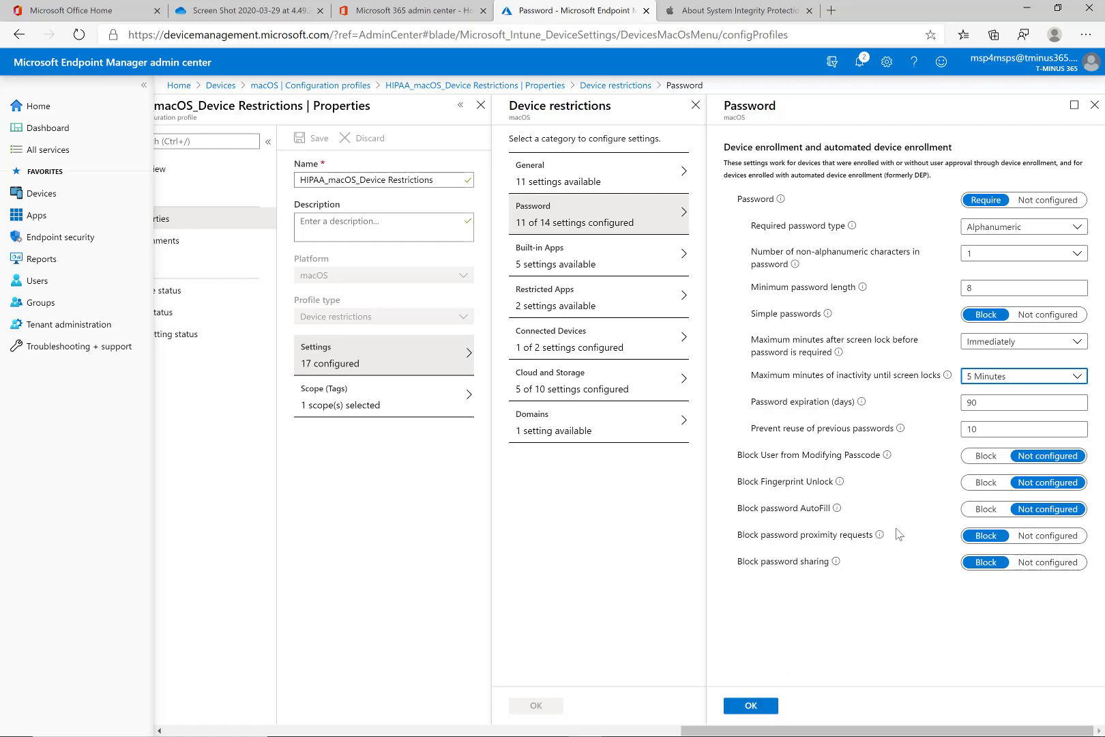
pyautogui.click(751, 707)
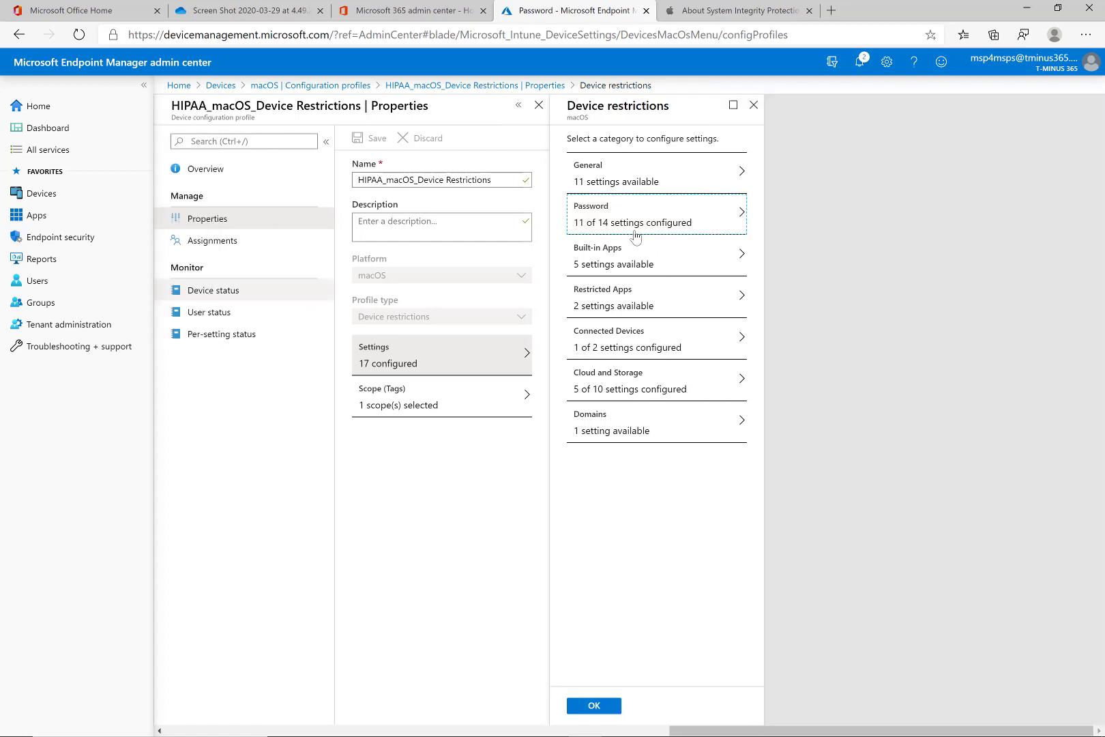
pyautogui.click(632, 264)
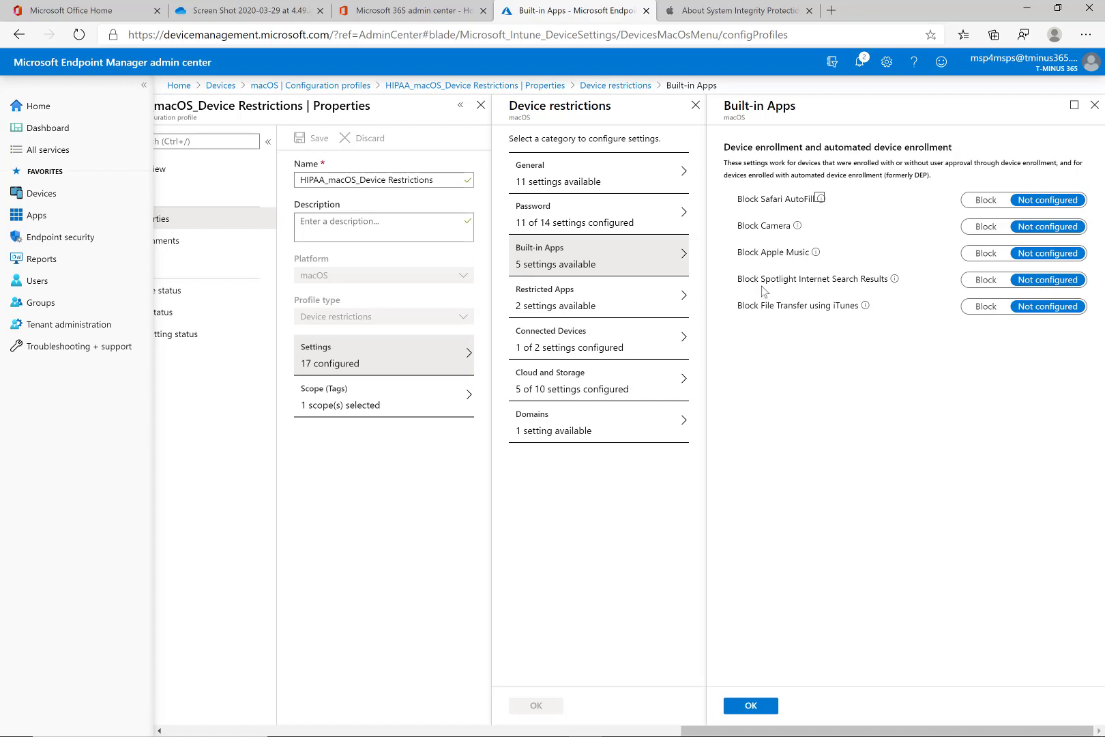
pyautogui.click(815, 318)
pyautogui.tripleClick(812, 317)
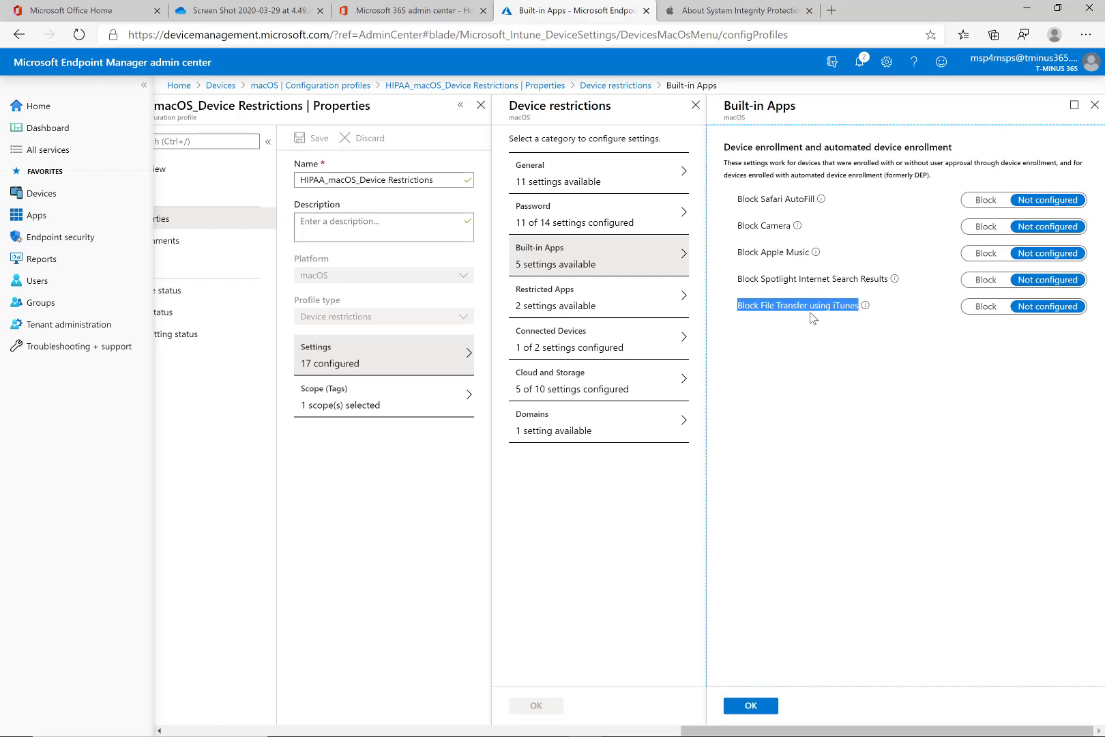
pyautogui.click(751, 707)
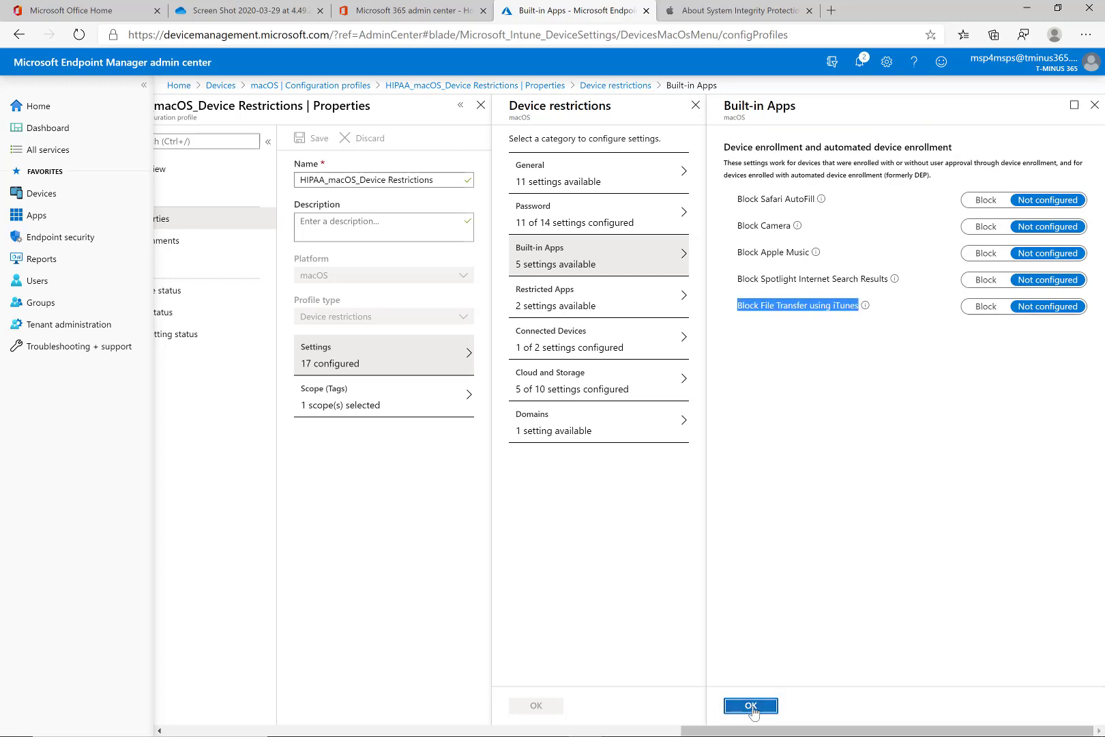
pyautogui.click(622, 308)
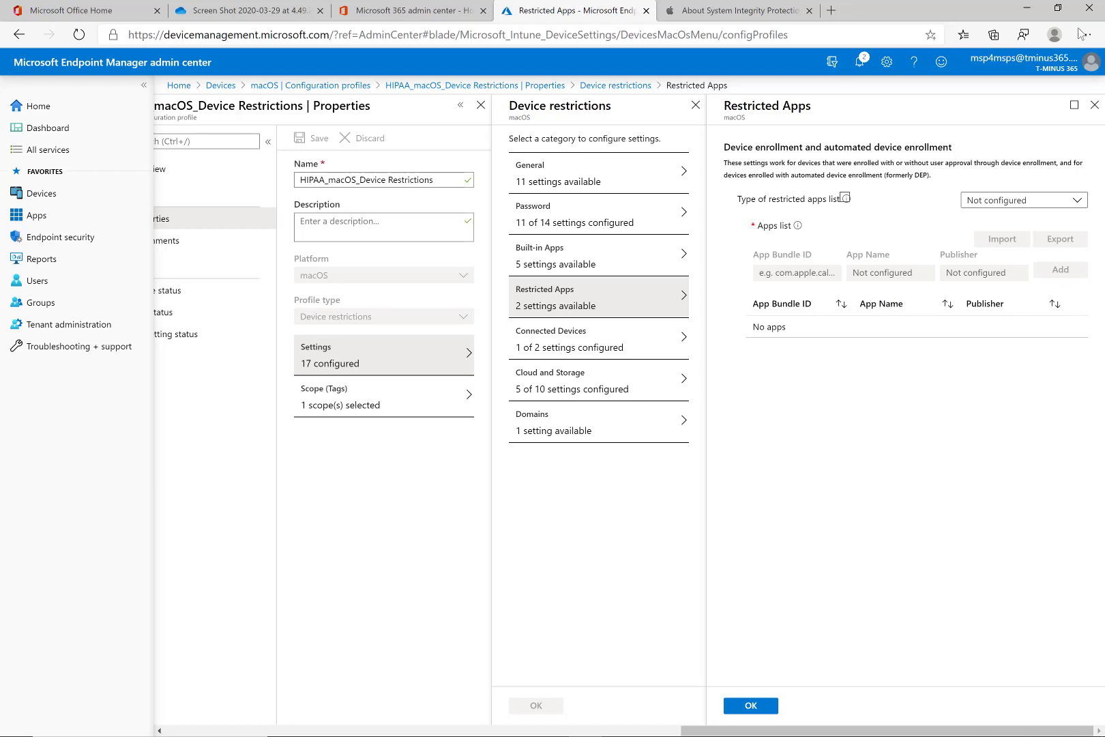
# Step: Close Restricted Apps and view Connected Devices, checking the Block AirDrop tooltip
pyautogui.click(1096, 104)
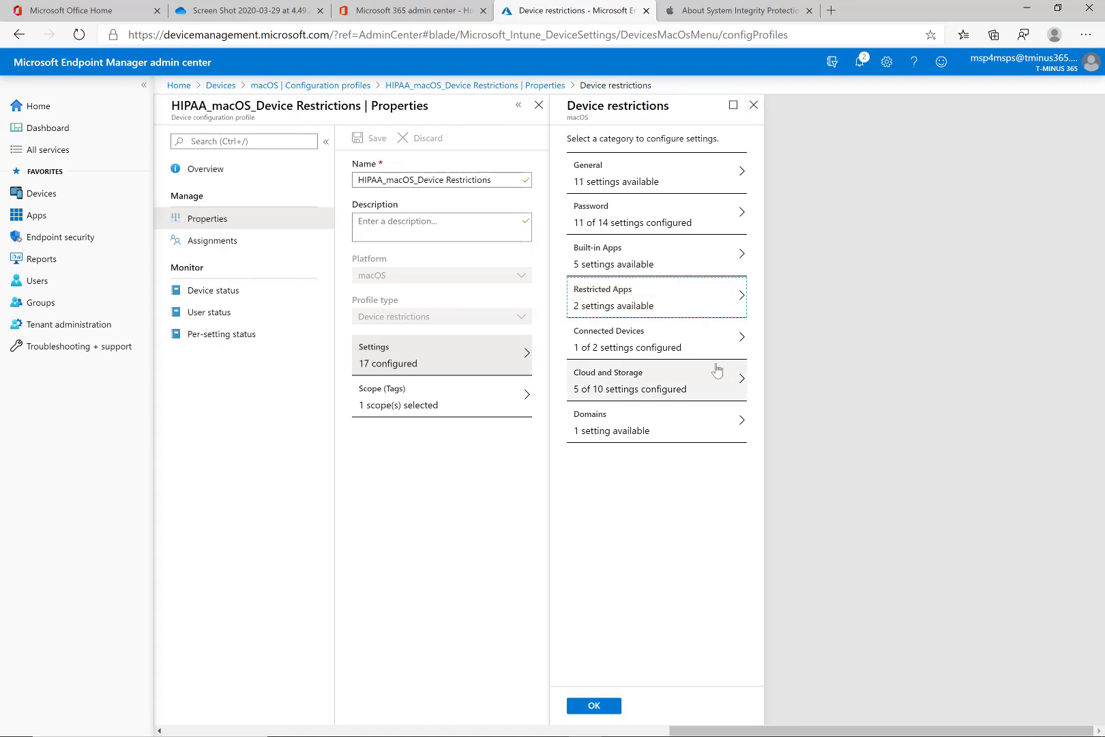
pyautogui.click(710, 362)
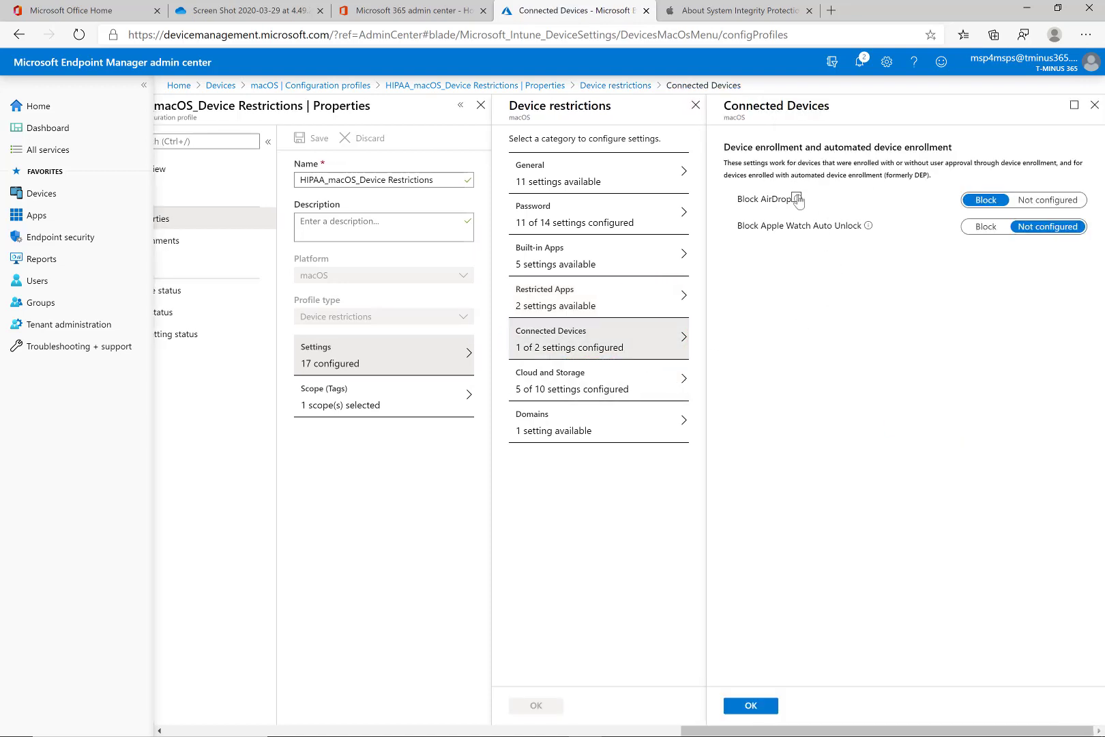
# Step: Review the Cloud and Storage blocks for iCloud Keychain, Document sync, Contact and Calendar backup, and Handoff
pyautogui.moveTo(797, 200)
pyautogui.click(754, 706)
pyautogui.click(628, 396)
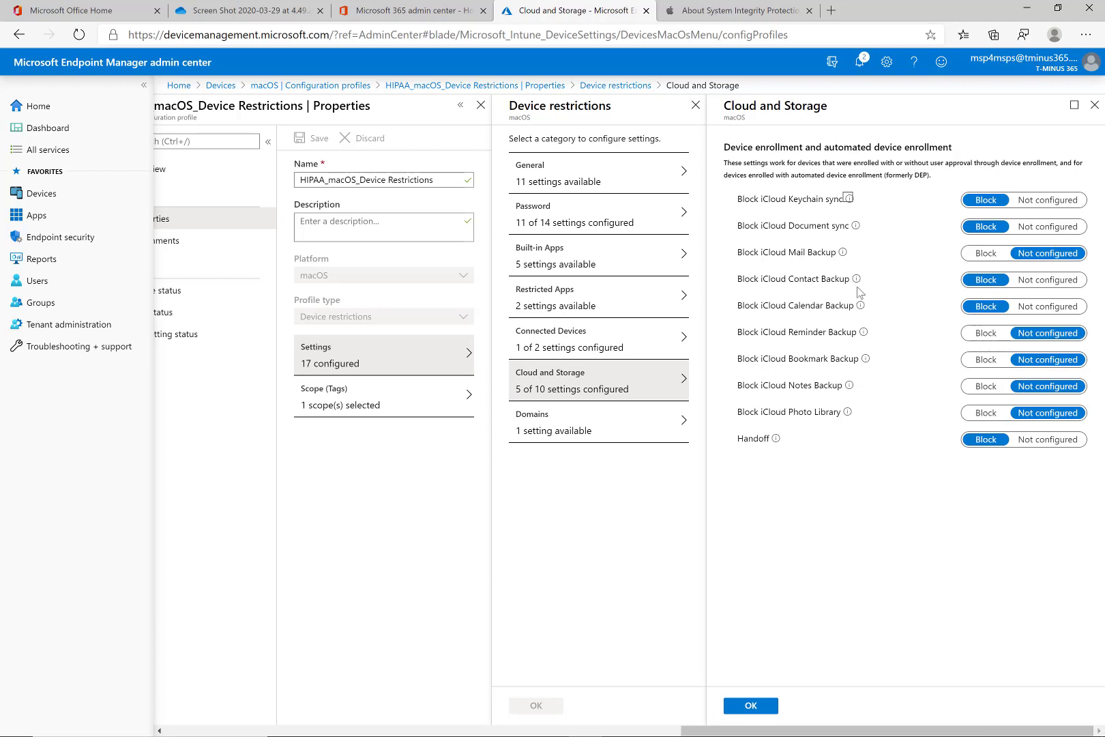
pyautogui.moveTo(862, 306)
pyautogui.moveTo(775, 447)
pyautogui.click(756, 705)
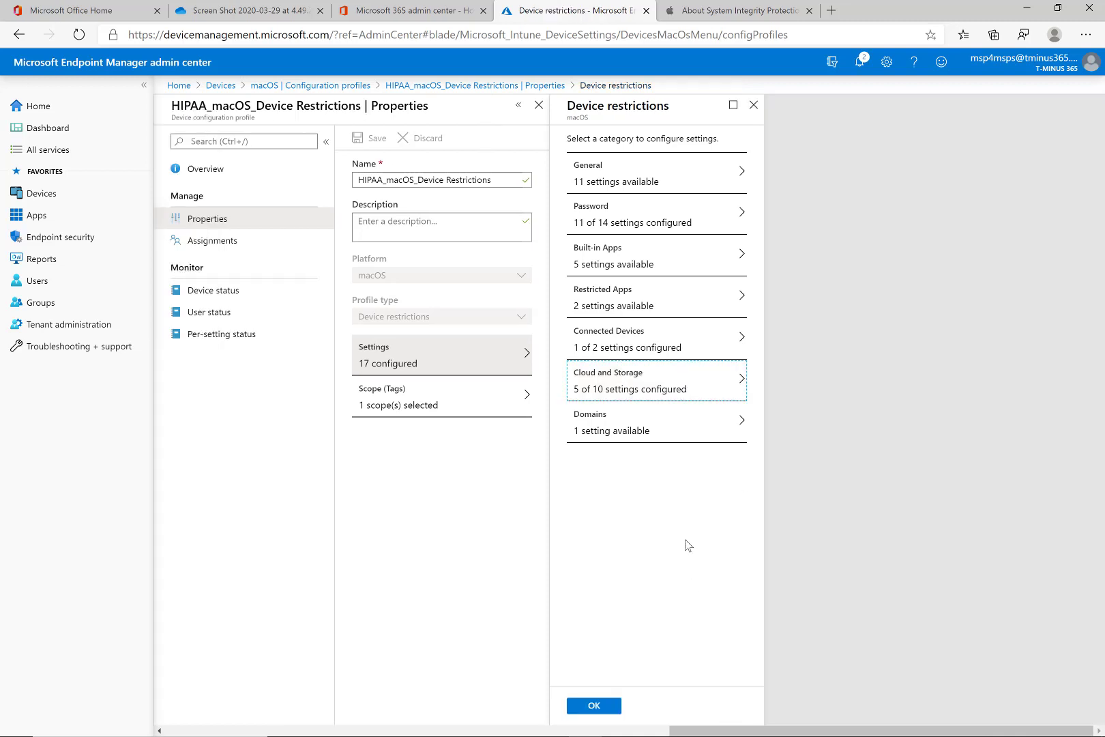
pyautogui.click(658, 381)
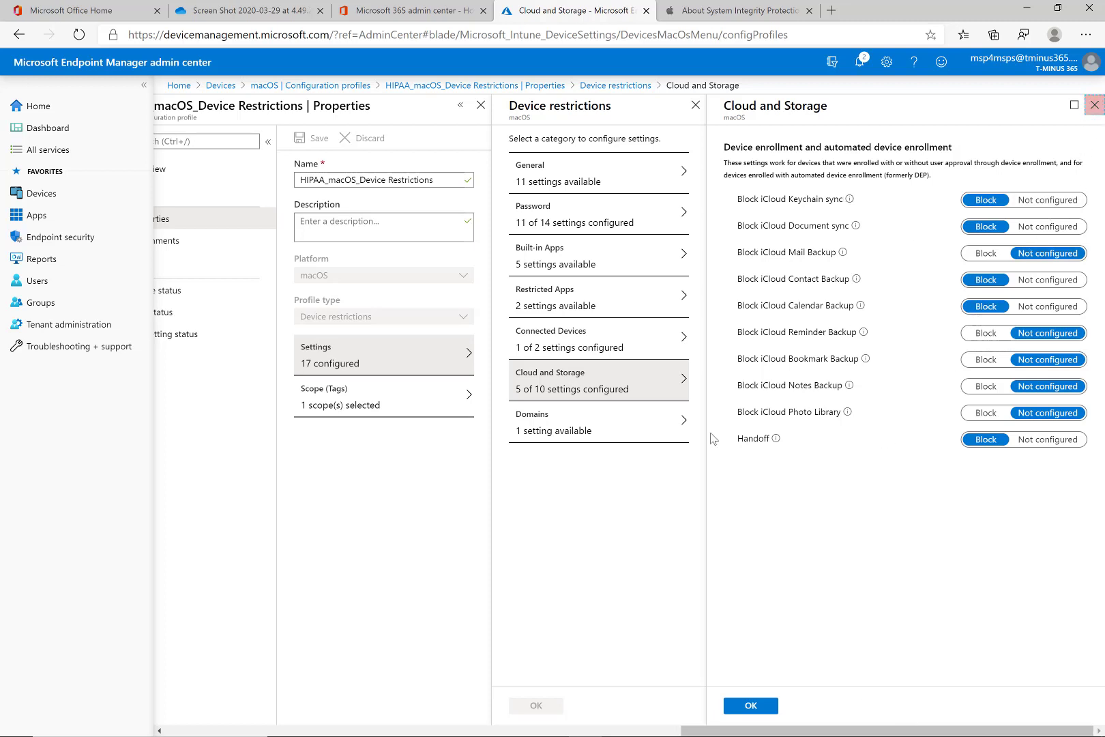
# Step: Check the Domains page has no Email Domain URLs, then close back to the profile's Properties
pyautogui.click(1094, 105)
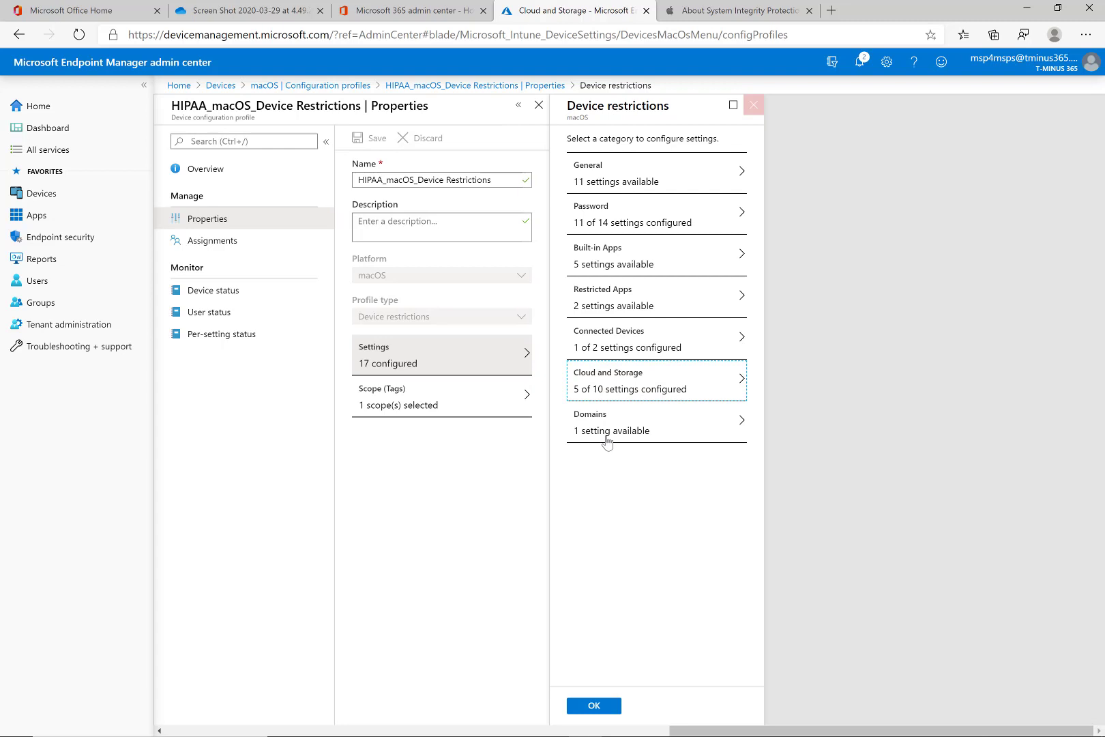
pyautogui.click(631, 423)
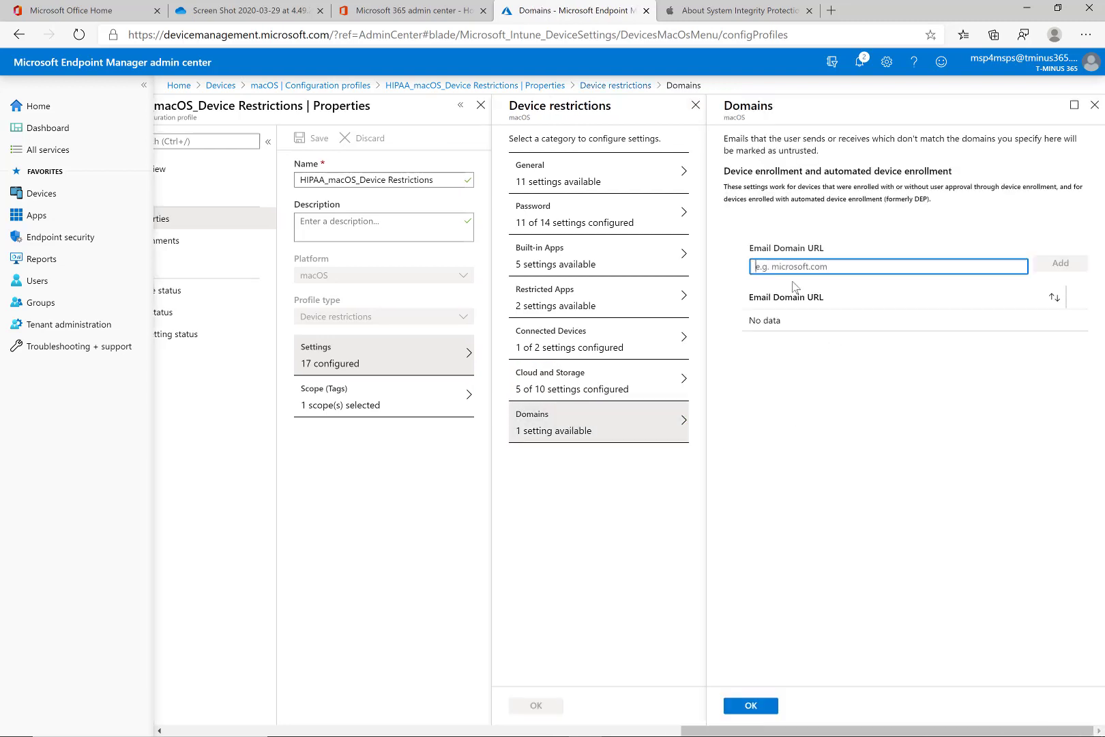
pyautogui.moveTo(748, 138); pyautogui.dragTo(863, 162)
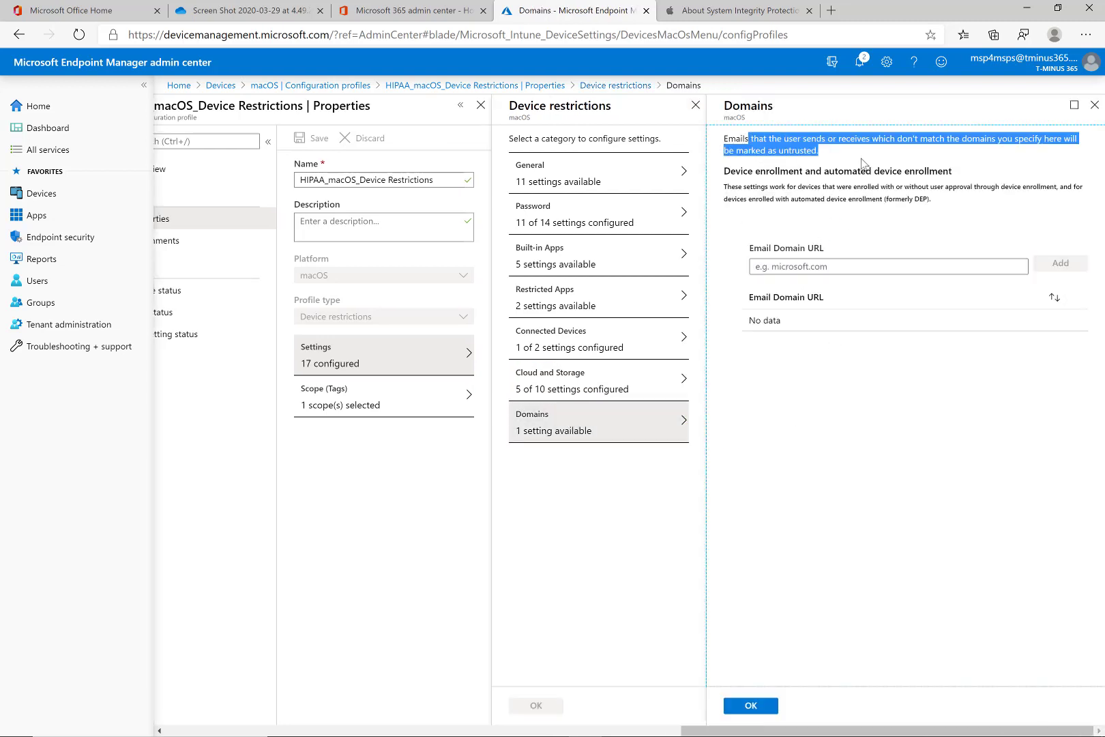
pyautogui.click(862, 163)
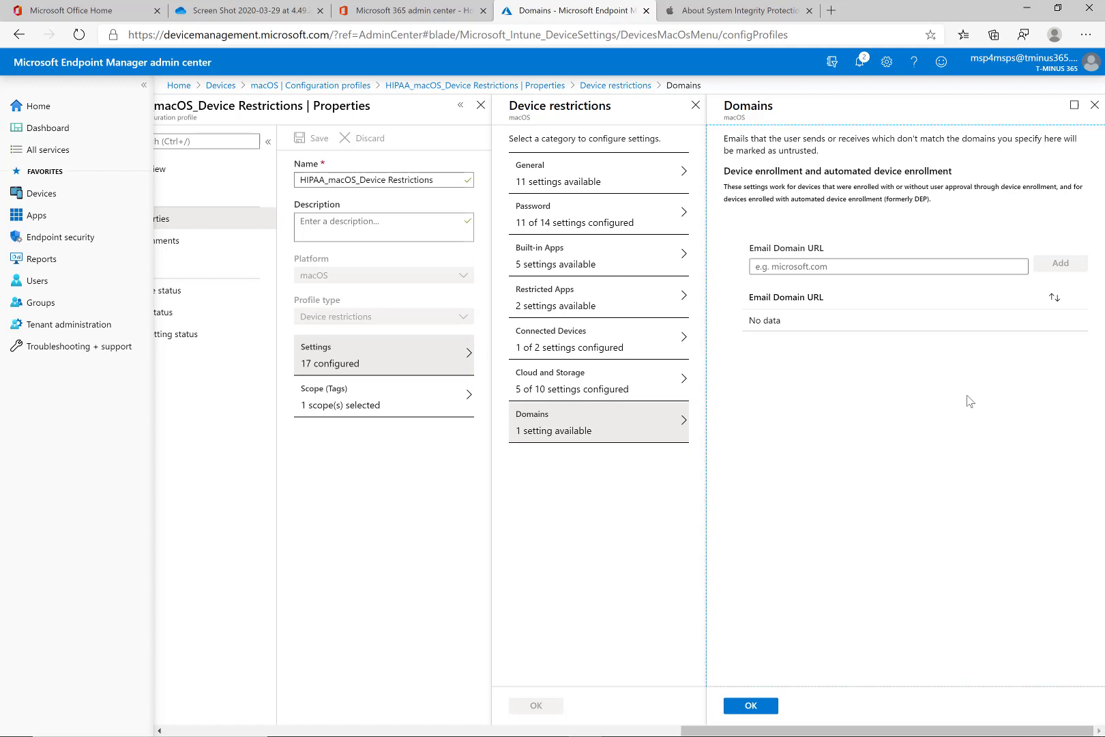
pyautogui.click(1094, 104)
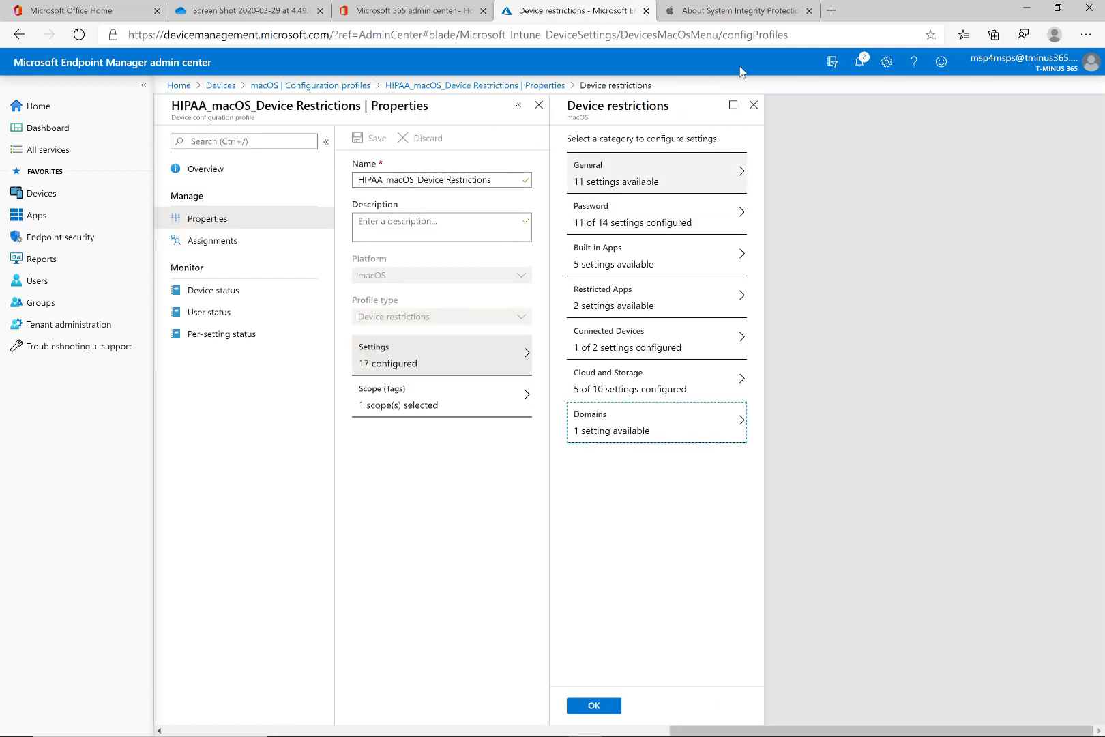
pyautogui.click(753, 105)
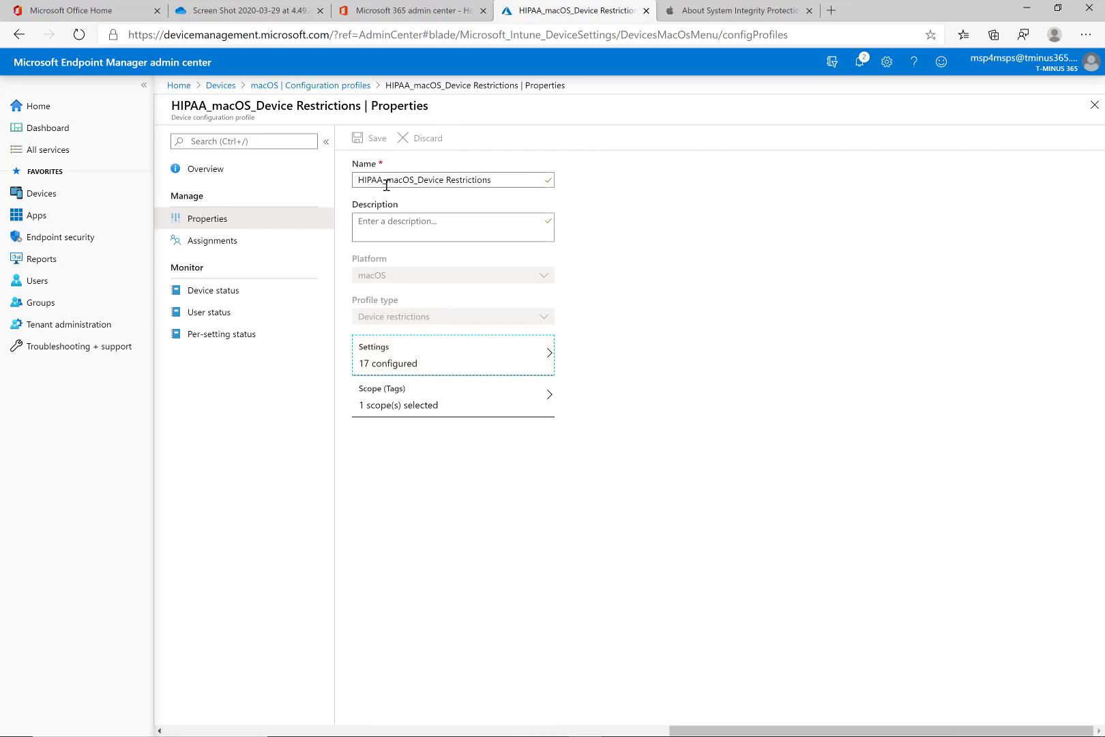
# Step: Open HIPAA_macOS_EndpointProtection's Gatekeeper settings and keep allowed apps limited to Mac App Store
pyautogui.click(320, 88)
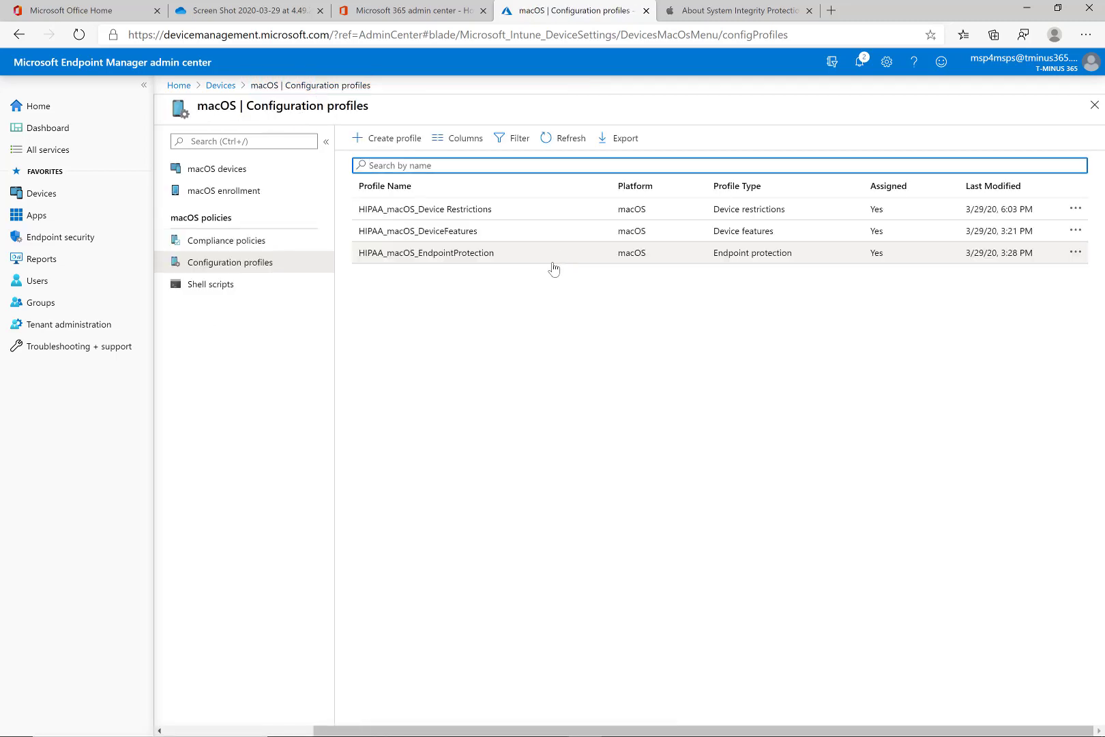
pyautogui.click(506, 252)
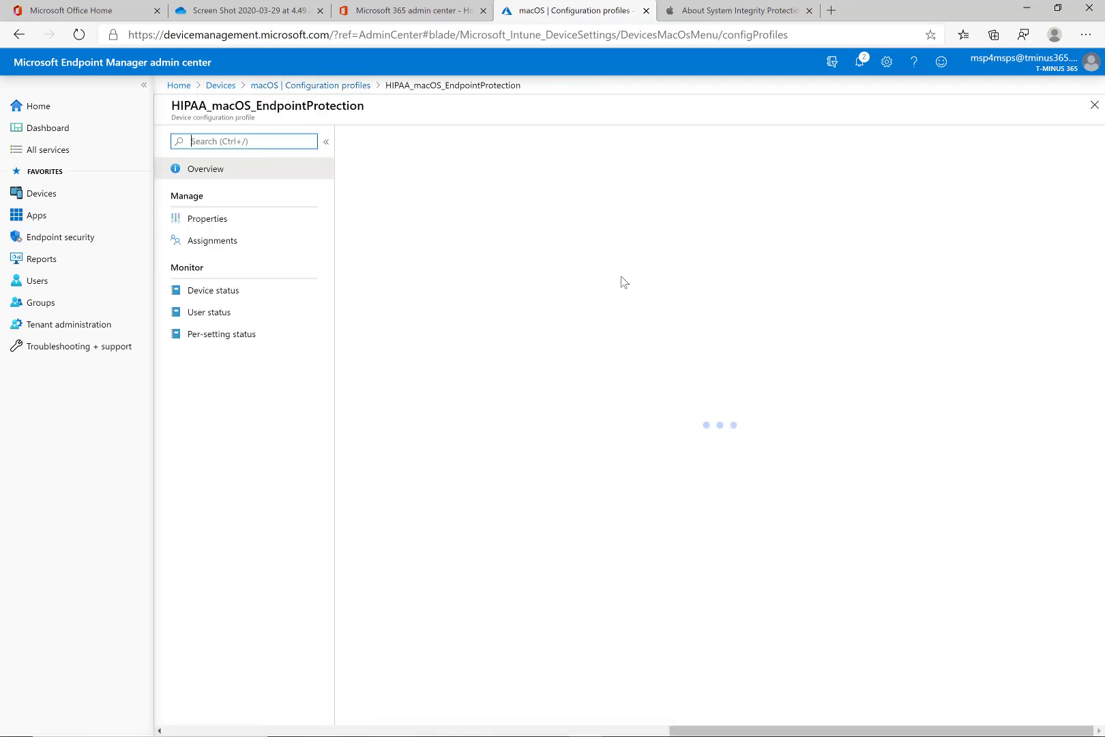
pyautogui.click(301, 219)
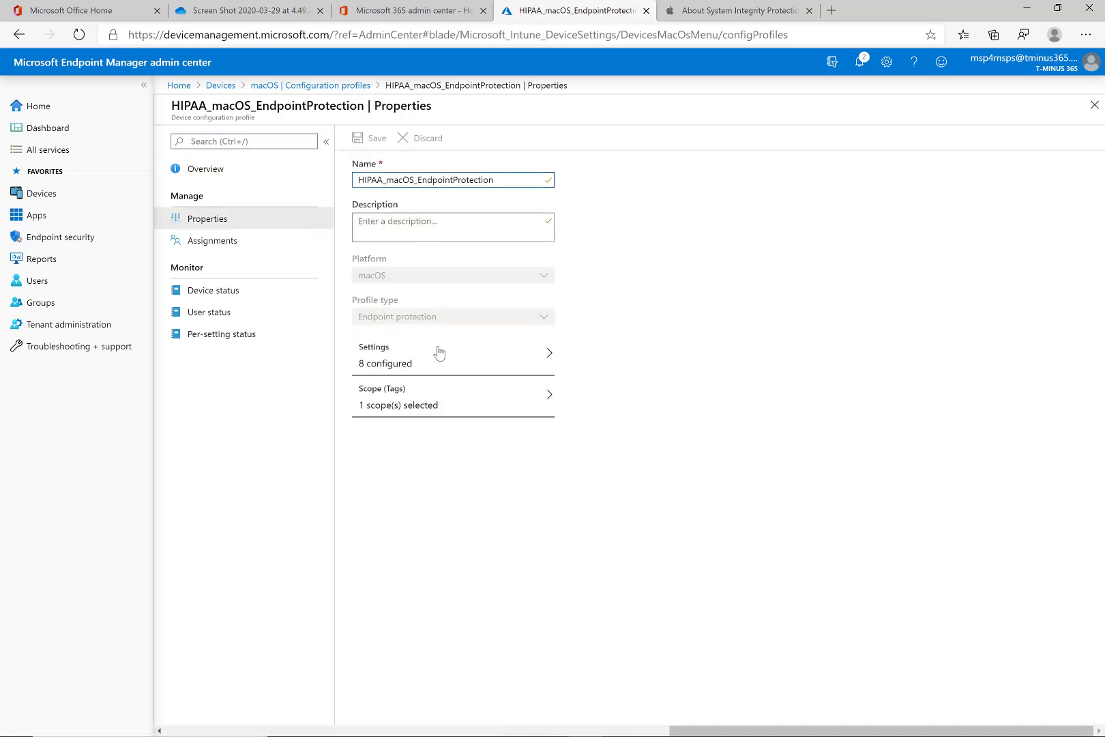
pyautogui.click(483, 349)
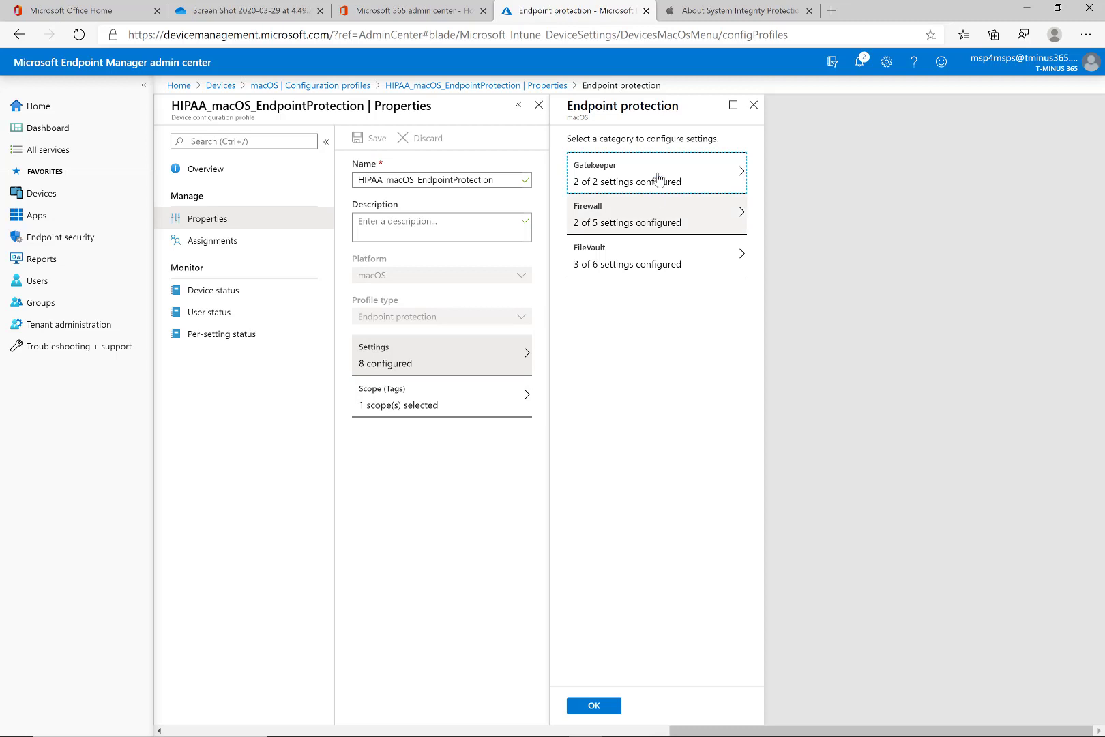
pyautogui.click(659, 180)
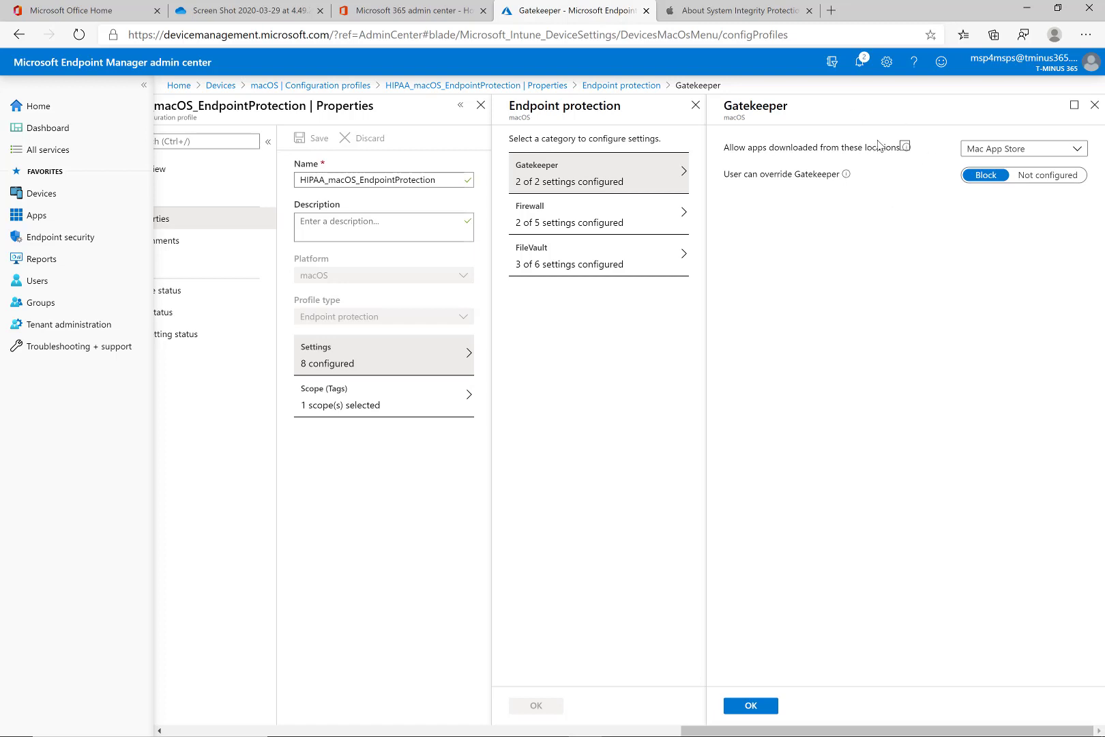
pyautogui.click(969, 150)
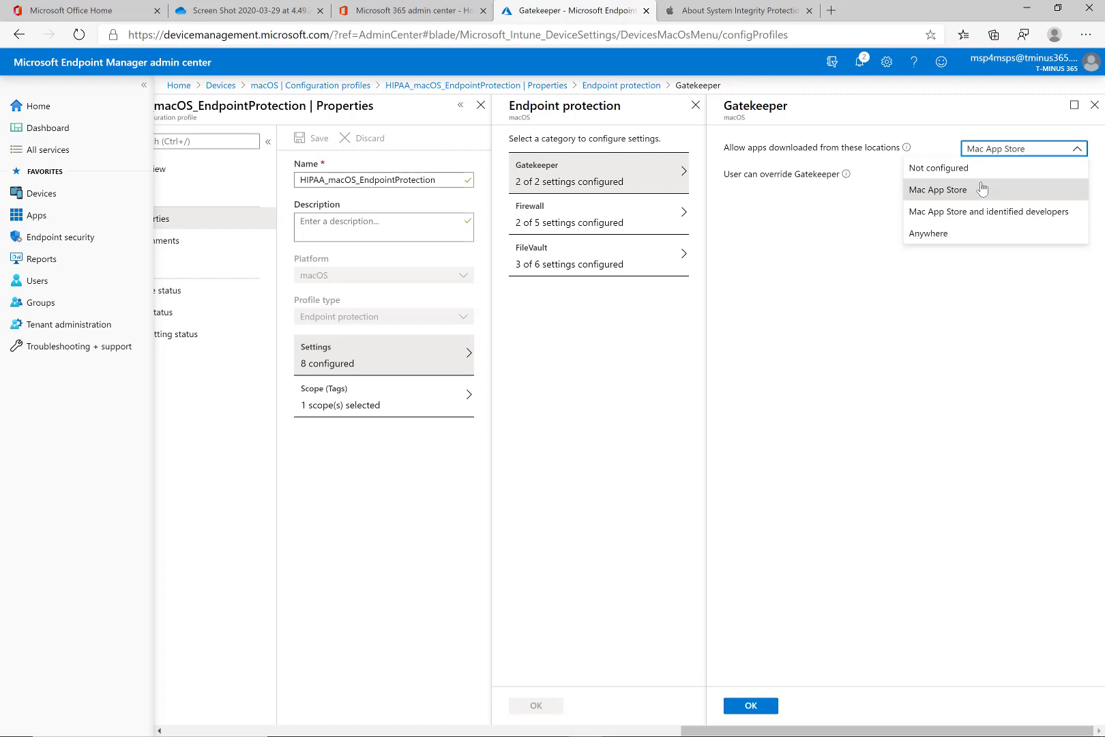
pyautogui.click(1009, 153)
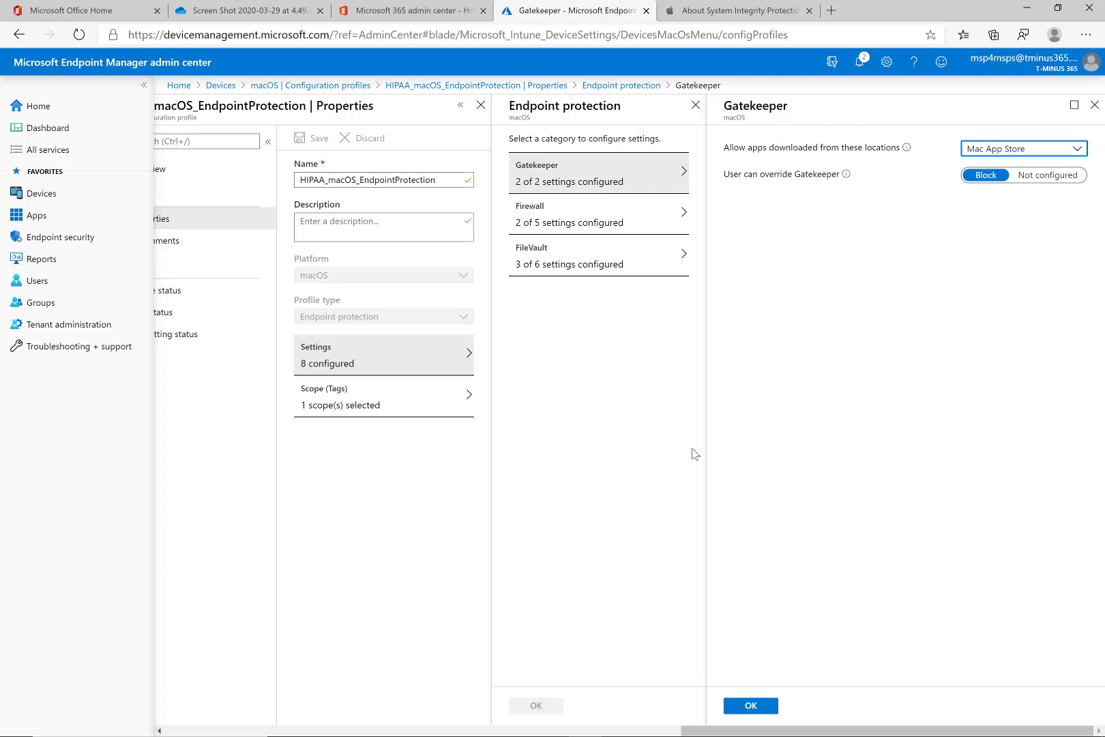
# Step: Close Gatekeeper and review the Firewall settings: firewall enabled, incoming connections blocked
pyautogui.click(764, 708)
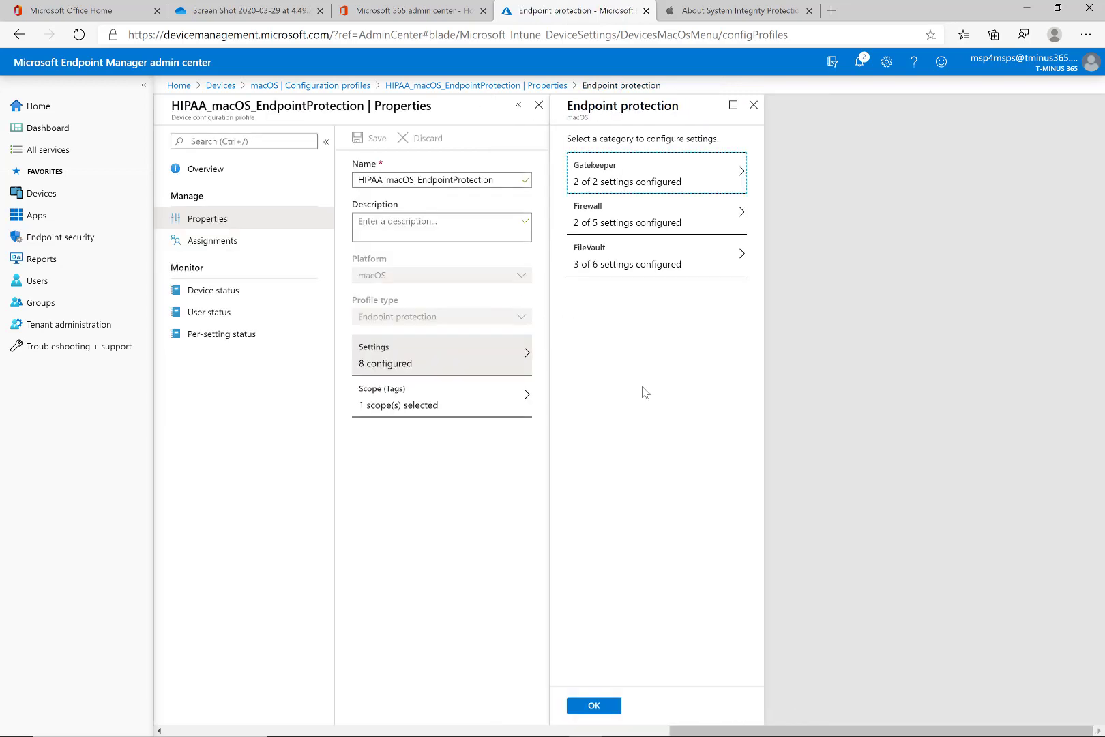
pyautogui.click(641, 228)
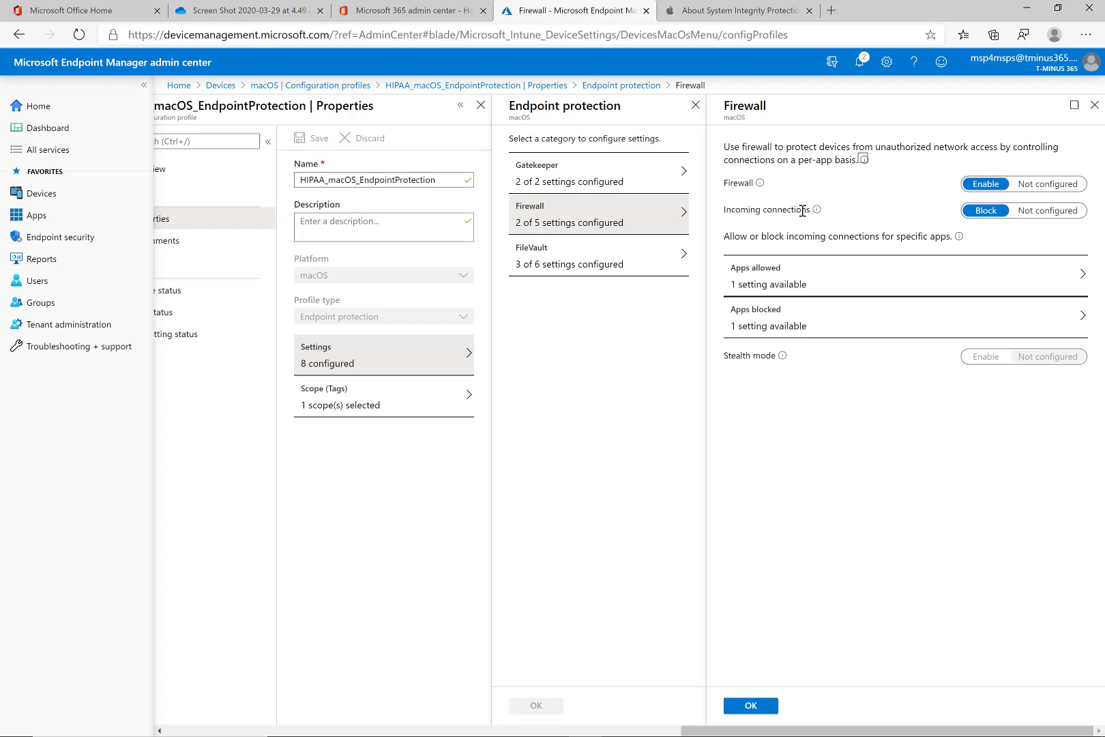
pyautogui.moveTo(815, 211)
# Step: Close Firewall, then in FileVault keep Personal key as the recovery key type
pyautogui.click(754, 707)
pyautogui.click(750, 705)
pyautogui.click(638, 264)
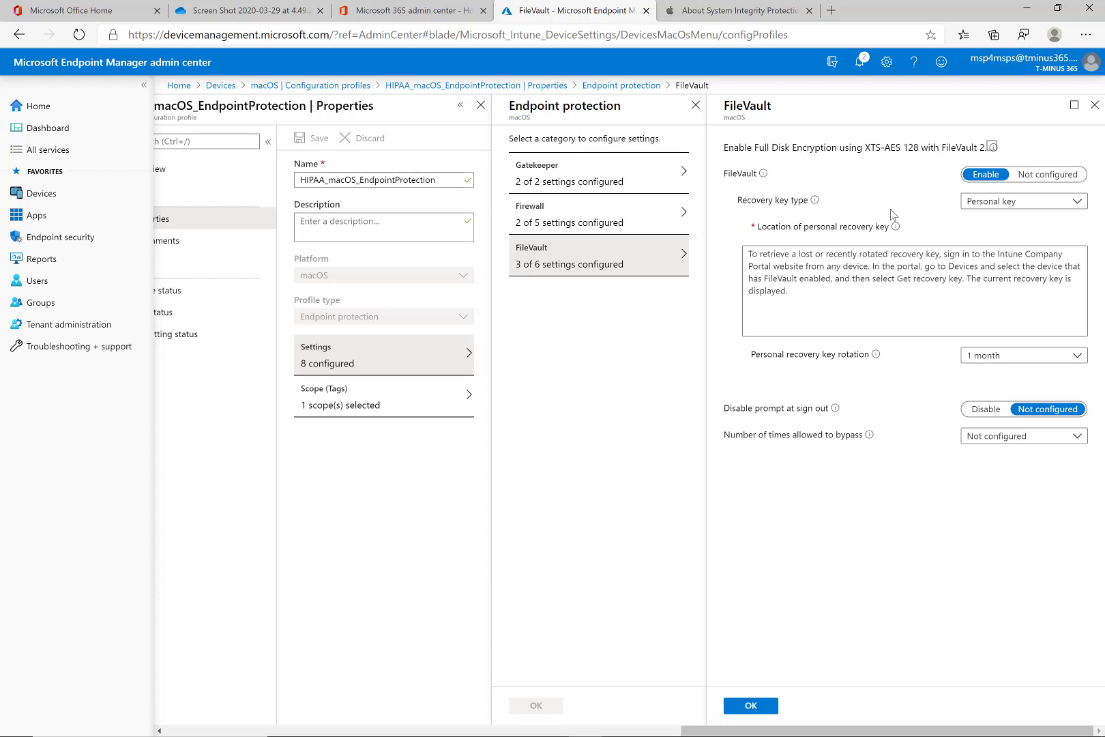
pyautogui.click(1003, 202)
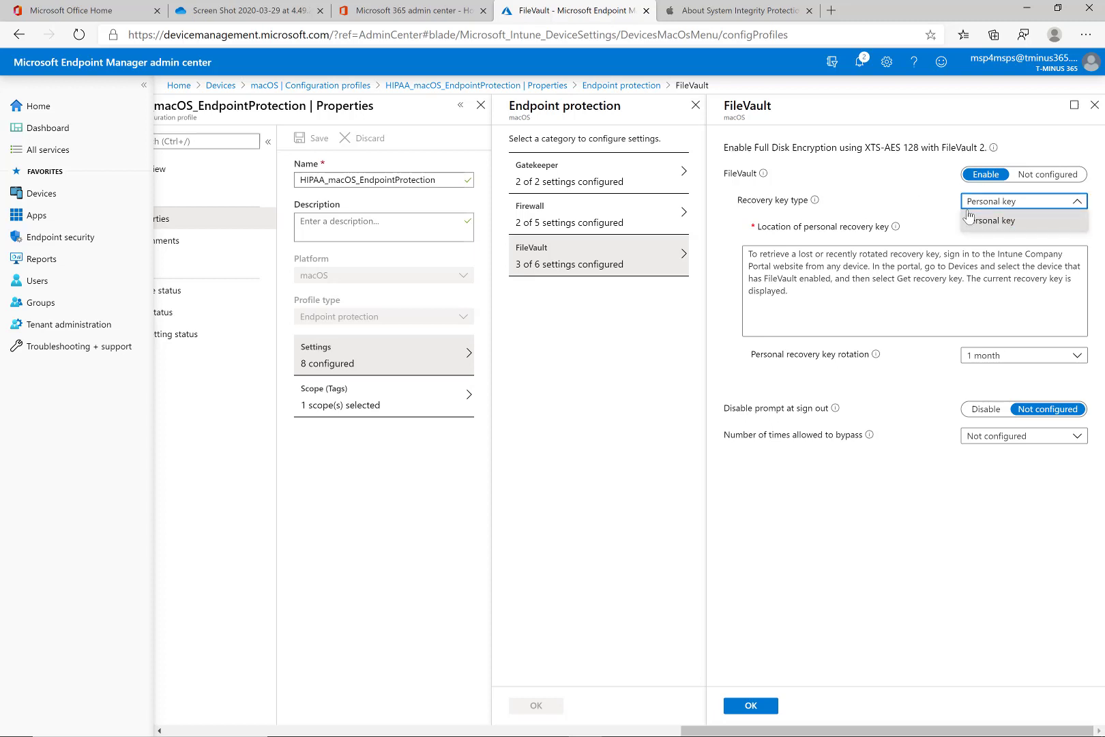
pyautogui.click(982, 221)
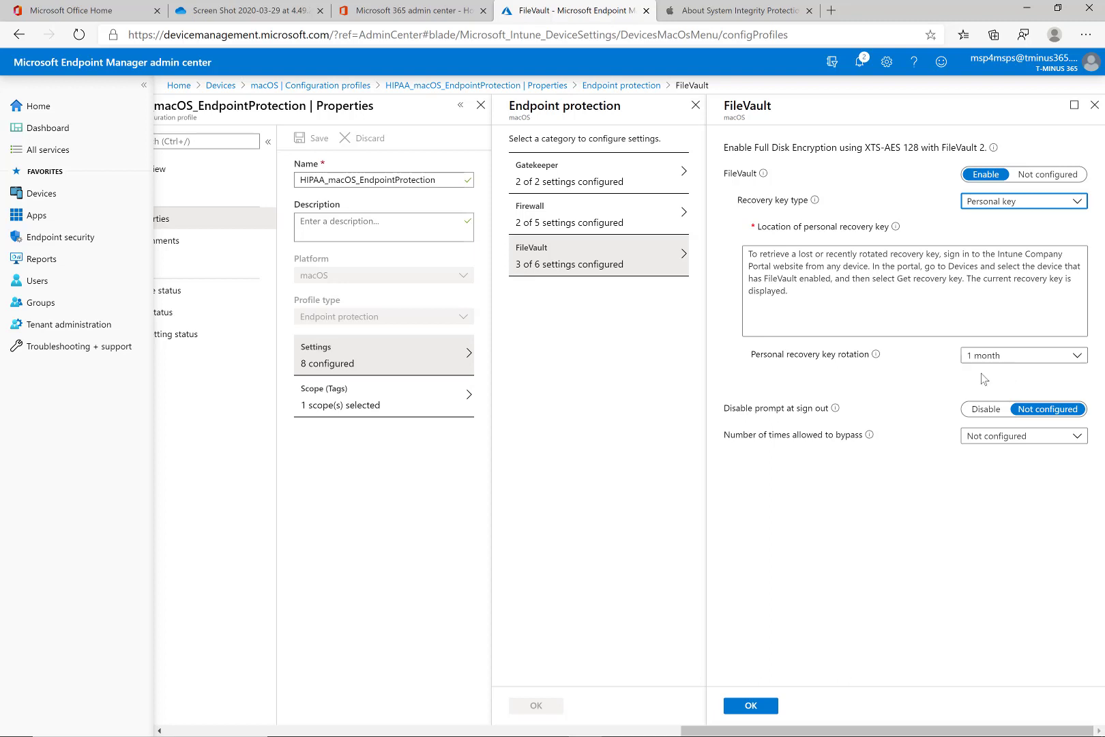
# Step: Leave the number of times allowed to bypass FileVault at Not configured
pyautogui.moveTo(834, 409)
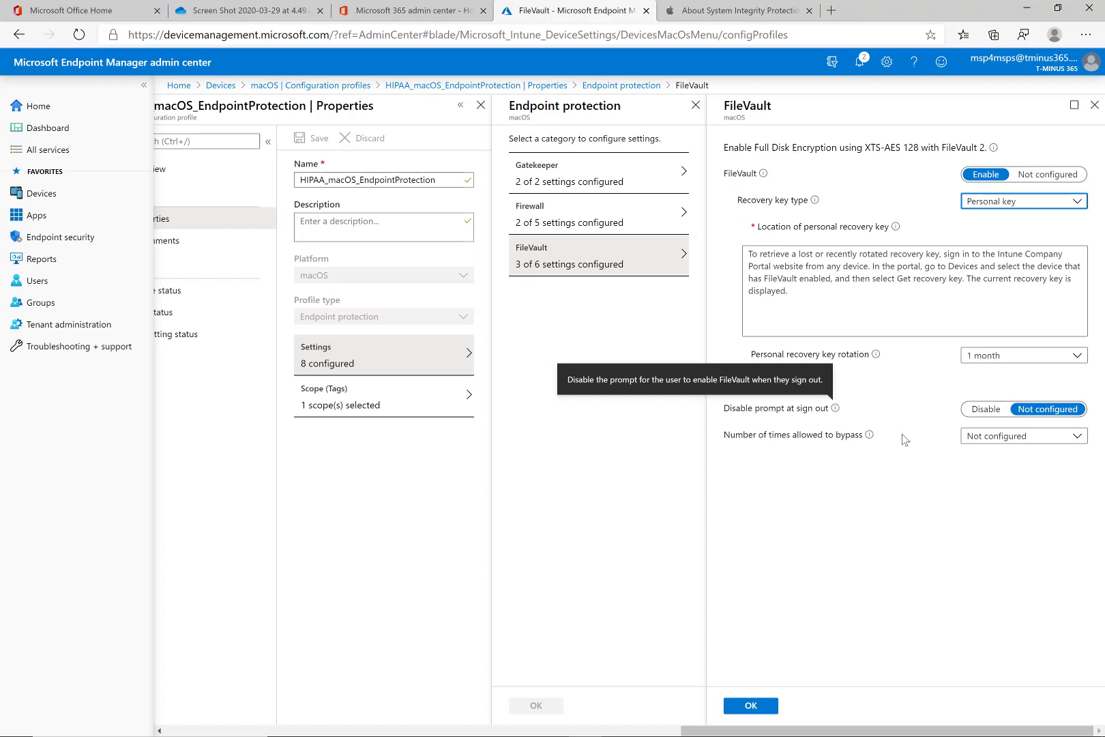
pyautogui.moveTo(869, 440)
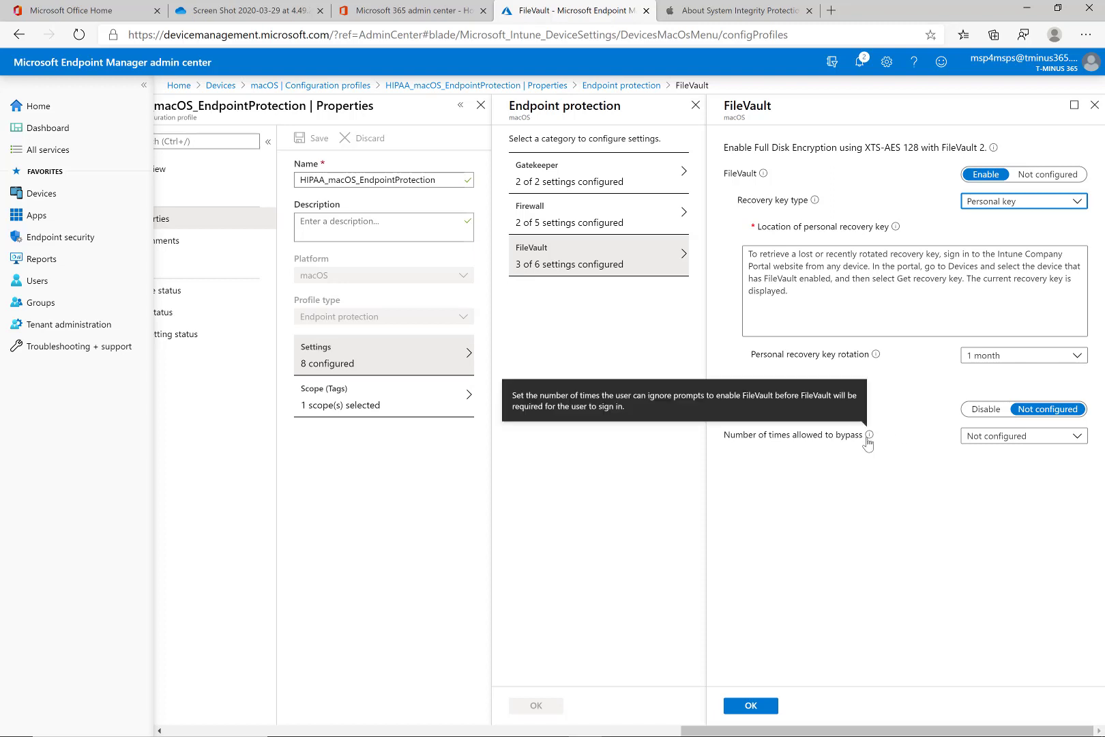
pyautogui.click(984, 440)
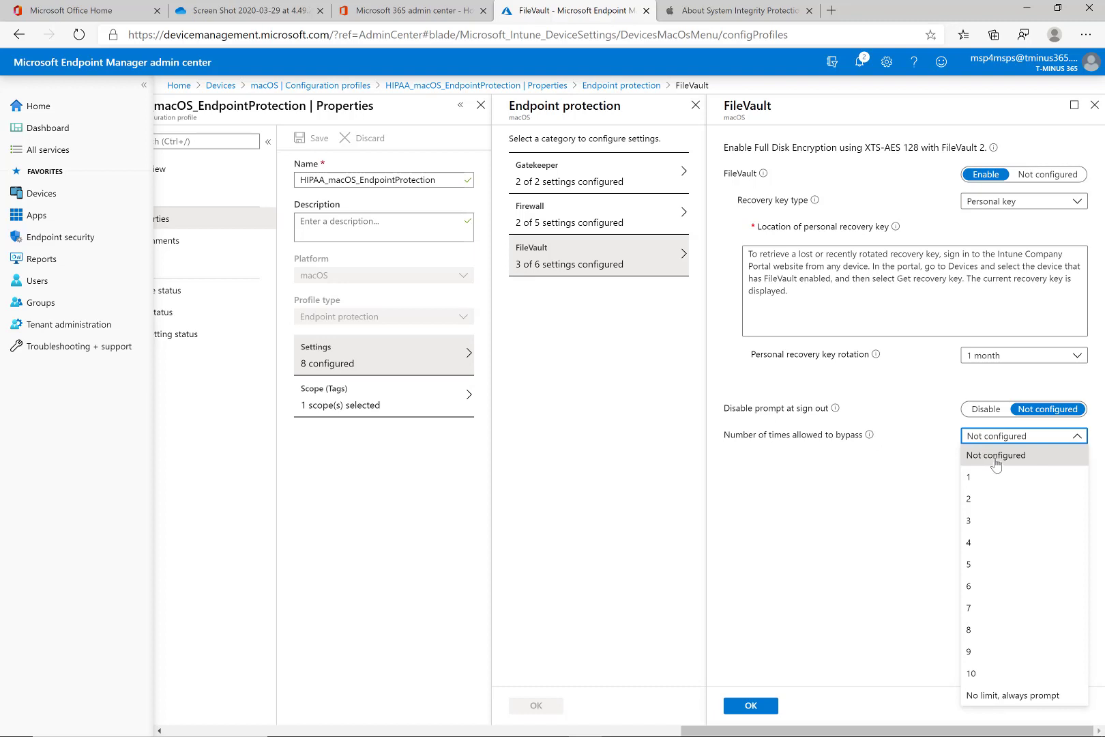
pyautogui.click(996, 457)
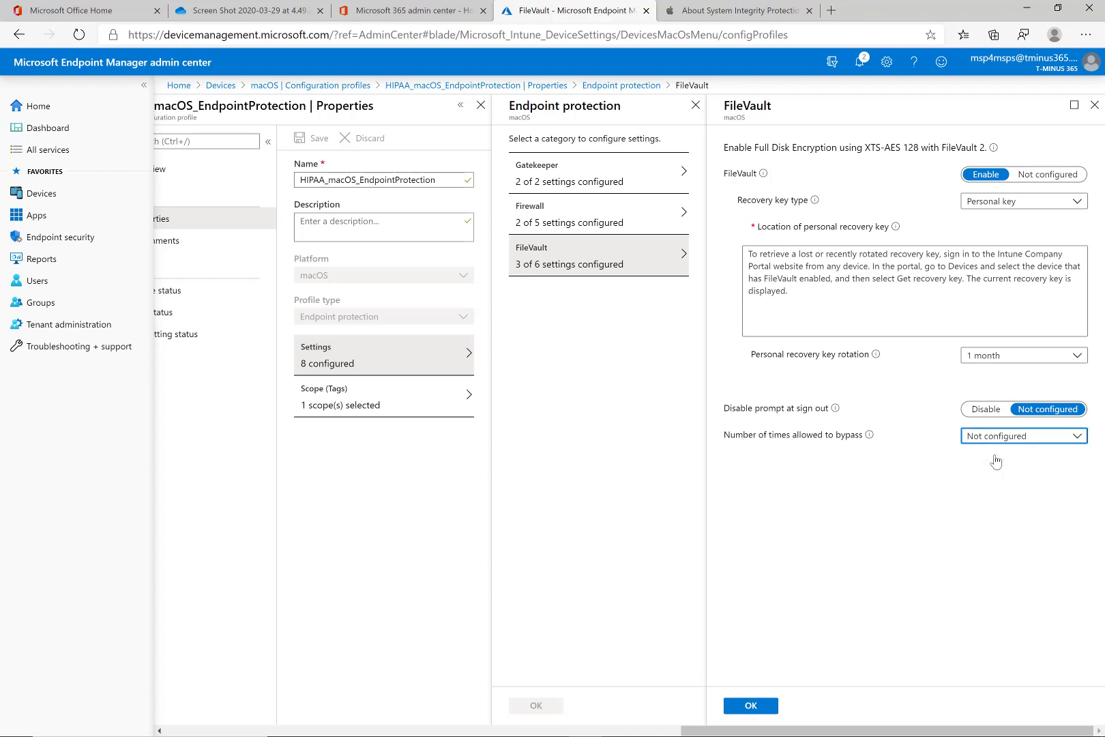
pyautogui.click(979, 438)
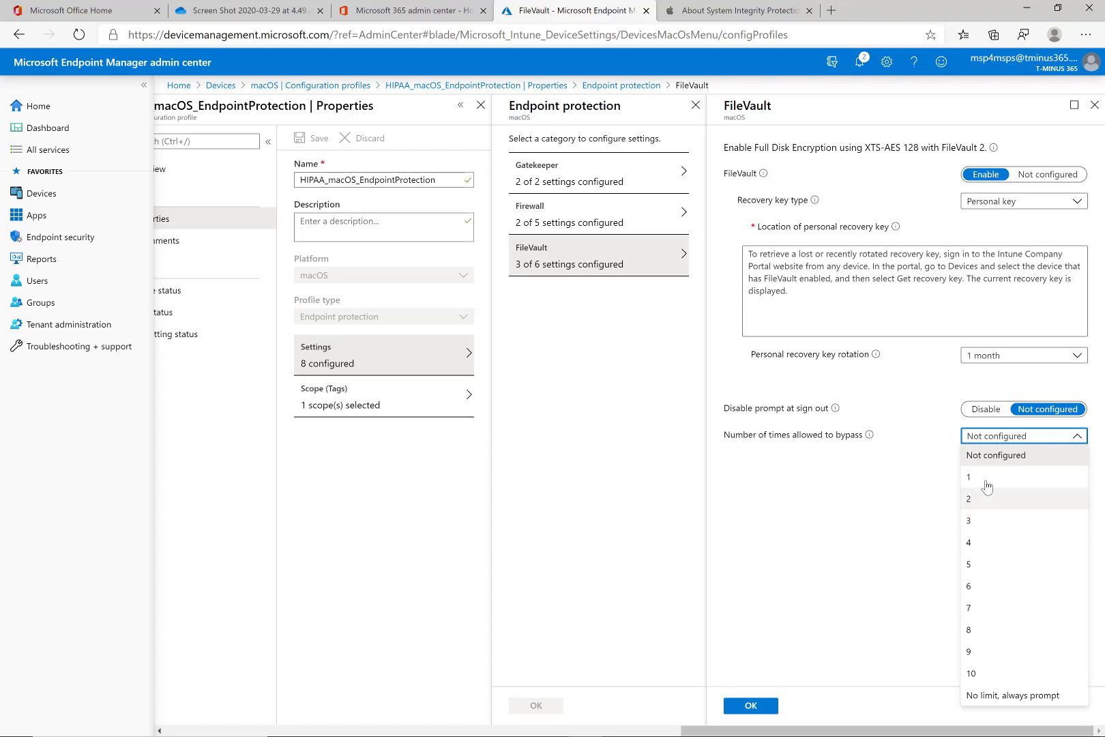
pyautogui.click(995, 444)
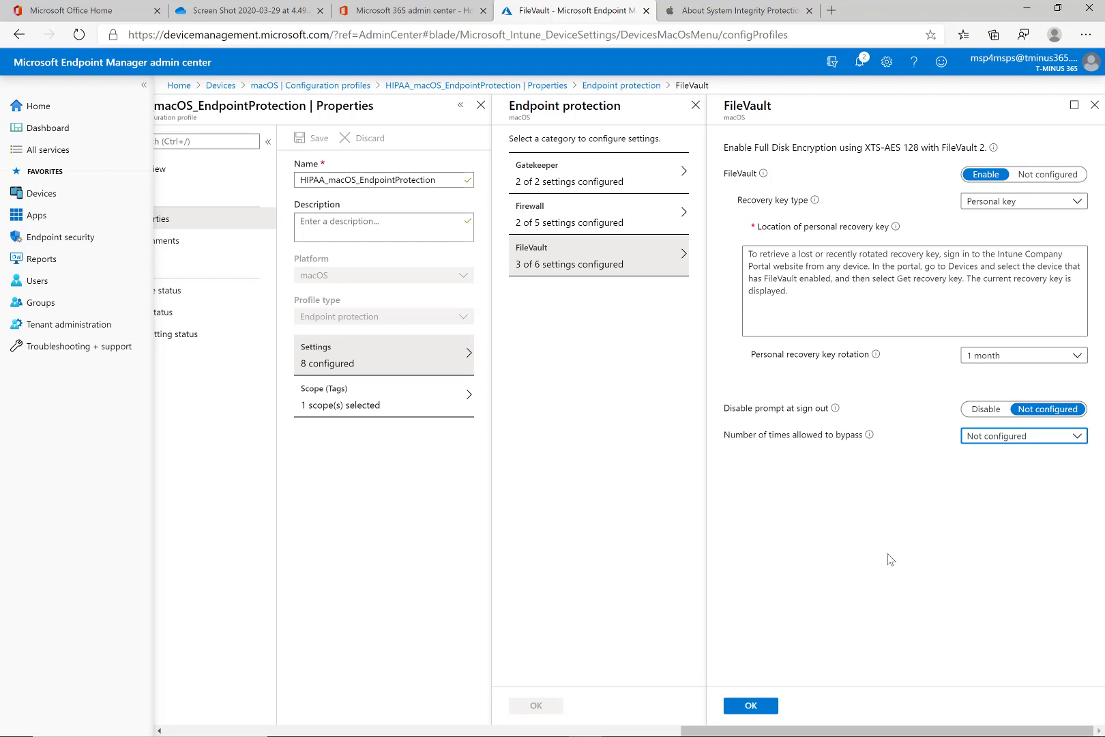
pyautogui.moveTo(866, 435)
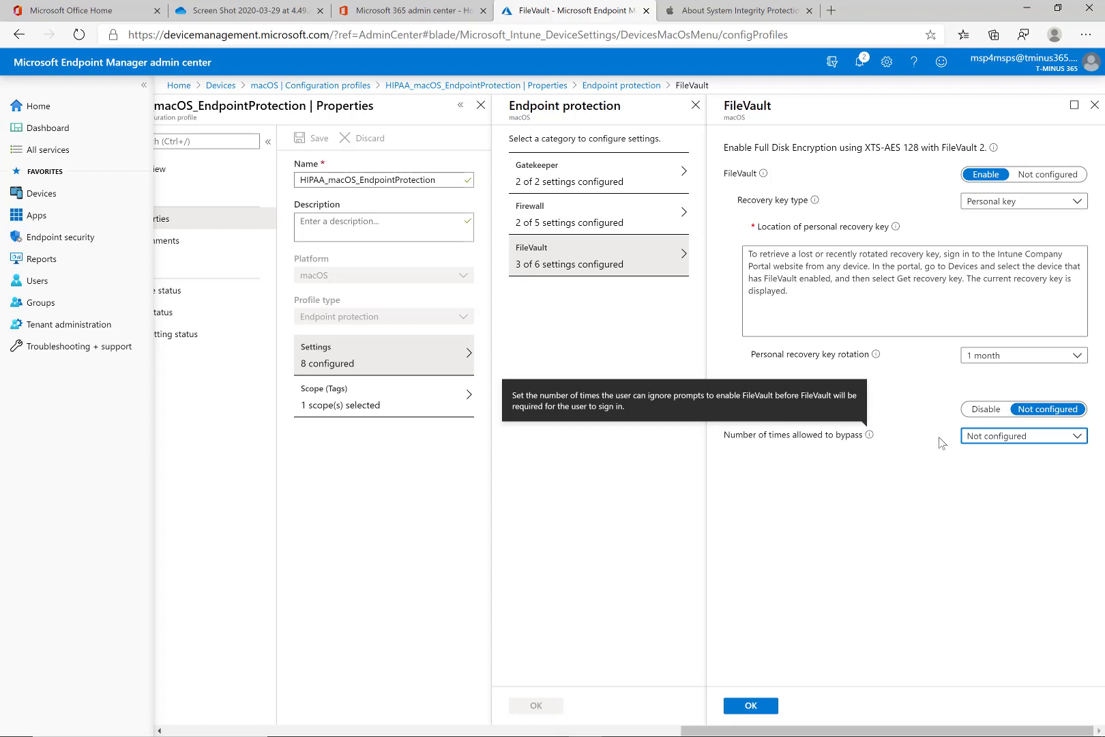
# Step: Confirm the FileVault and endpoint protection settings, return to the macOS profiles list, and switch to the recorder
pyautogui.click(749, 705)
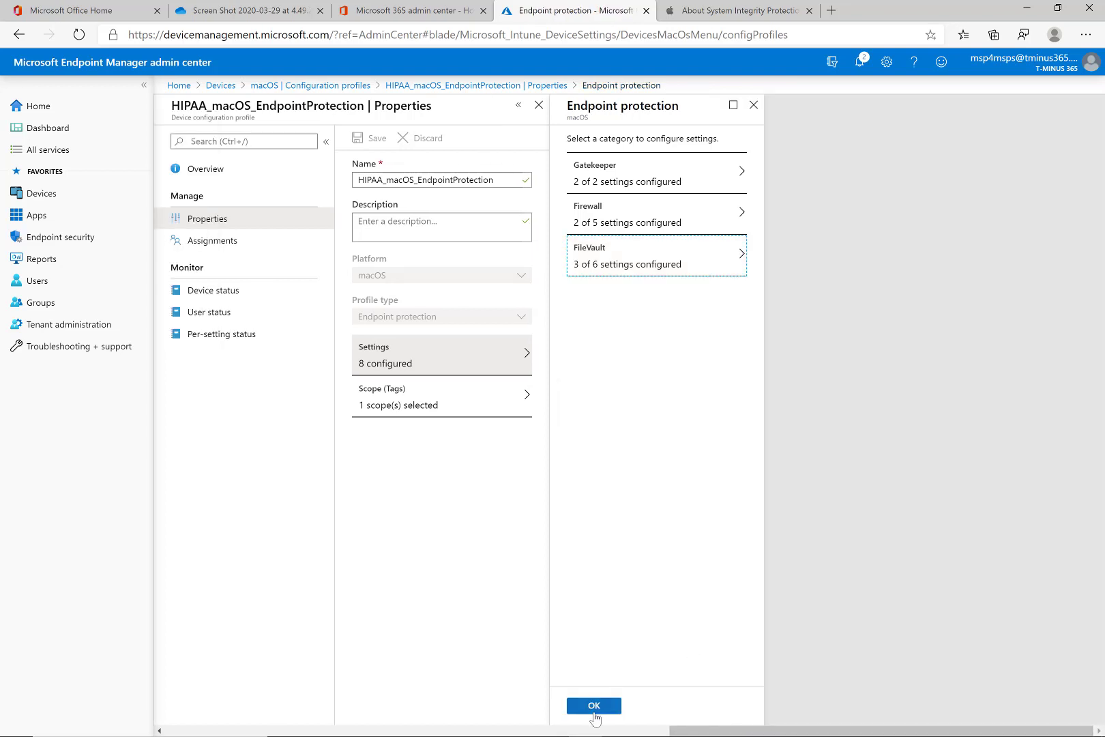
pyautogui.click(597, 705)
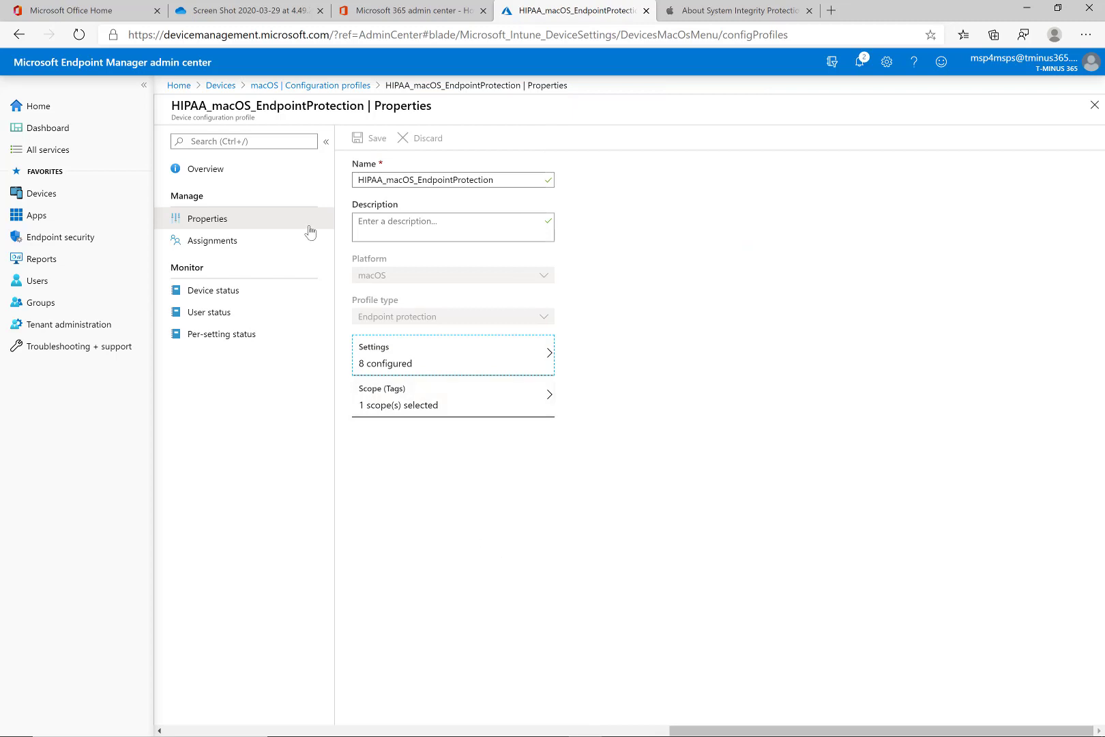
pyautogui.rightClick(318, 88)
pyautogui.press('Escape')
pyautogui.click(287, 85)
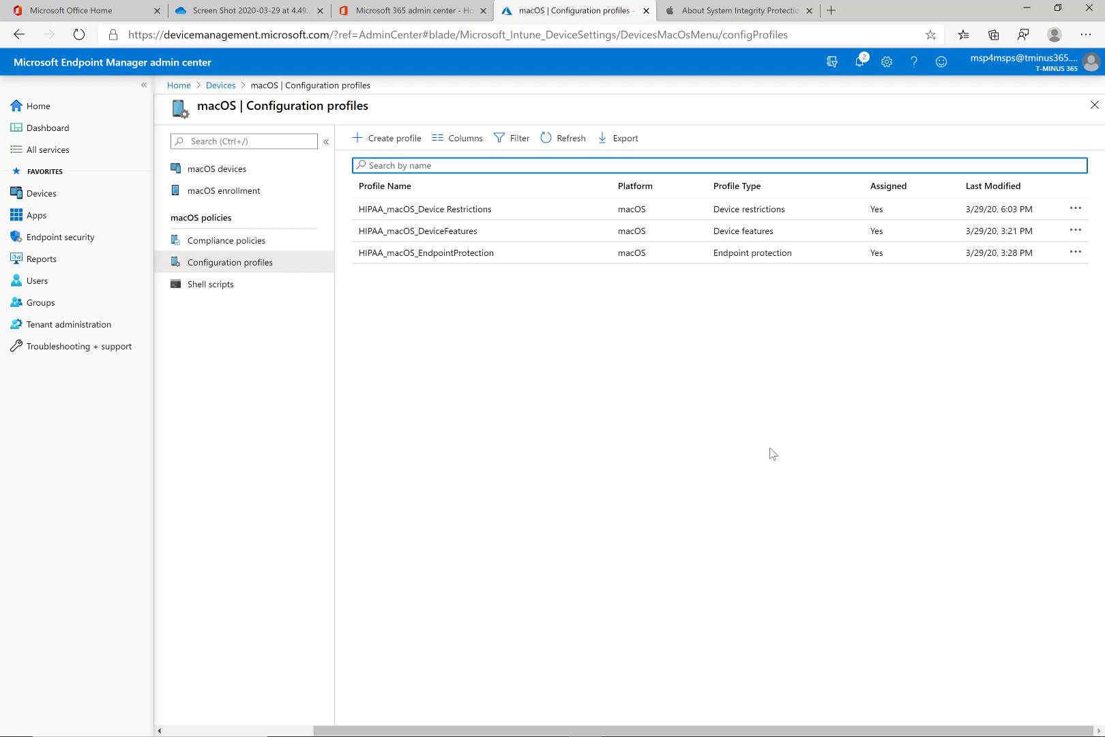
pyautogui.hotkey('alt', 'Tab')
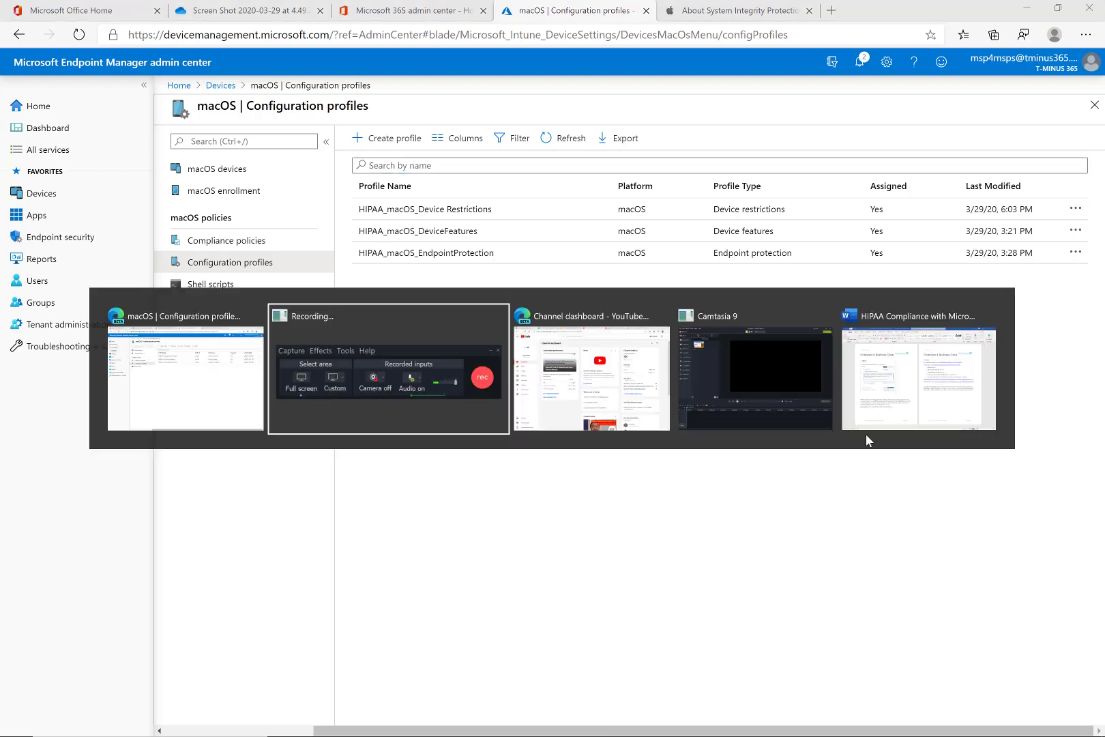
pyautogui.click(1085, 709)
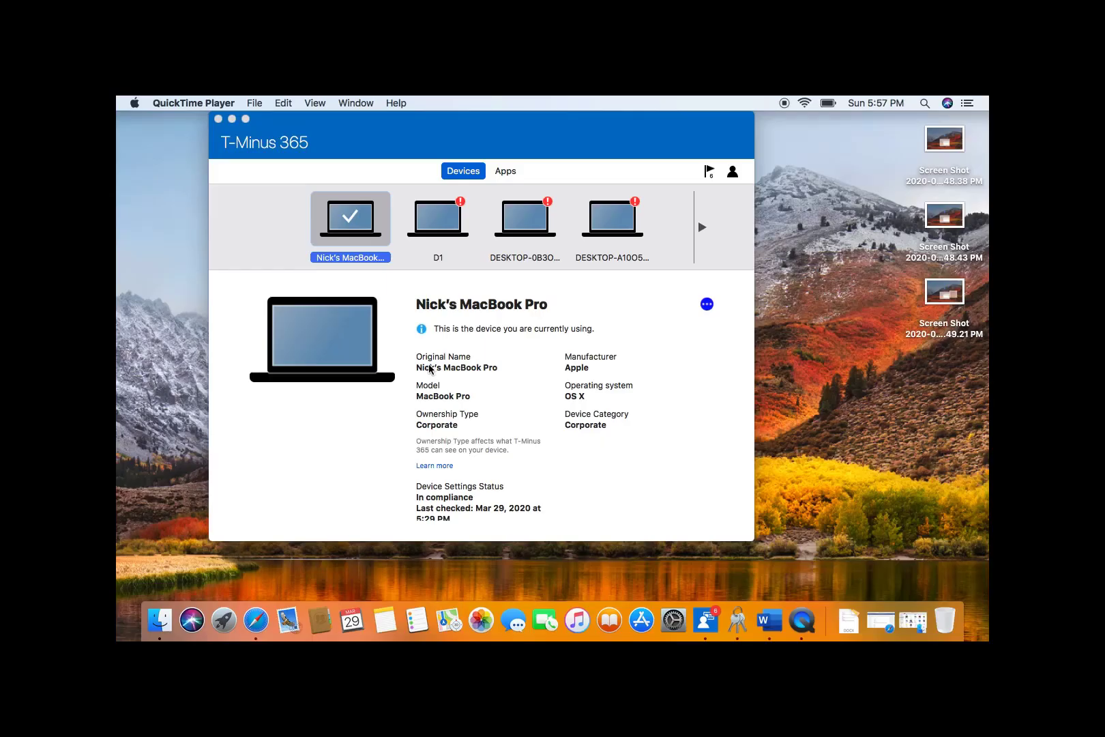
pyautogui.scroll(-1, 511, 368)
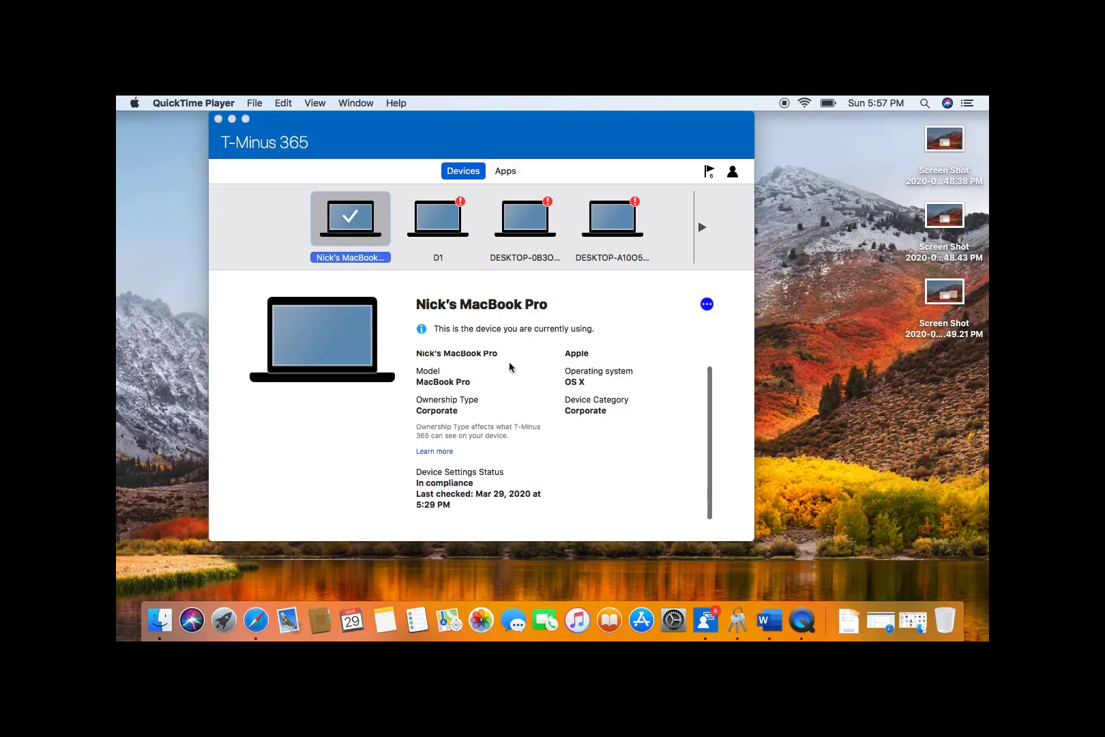
pyautogui.scroll(1, 511, 368)
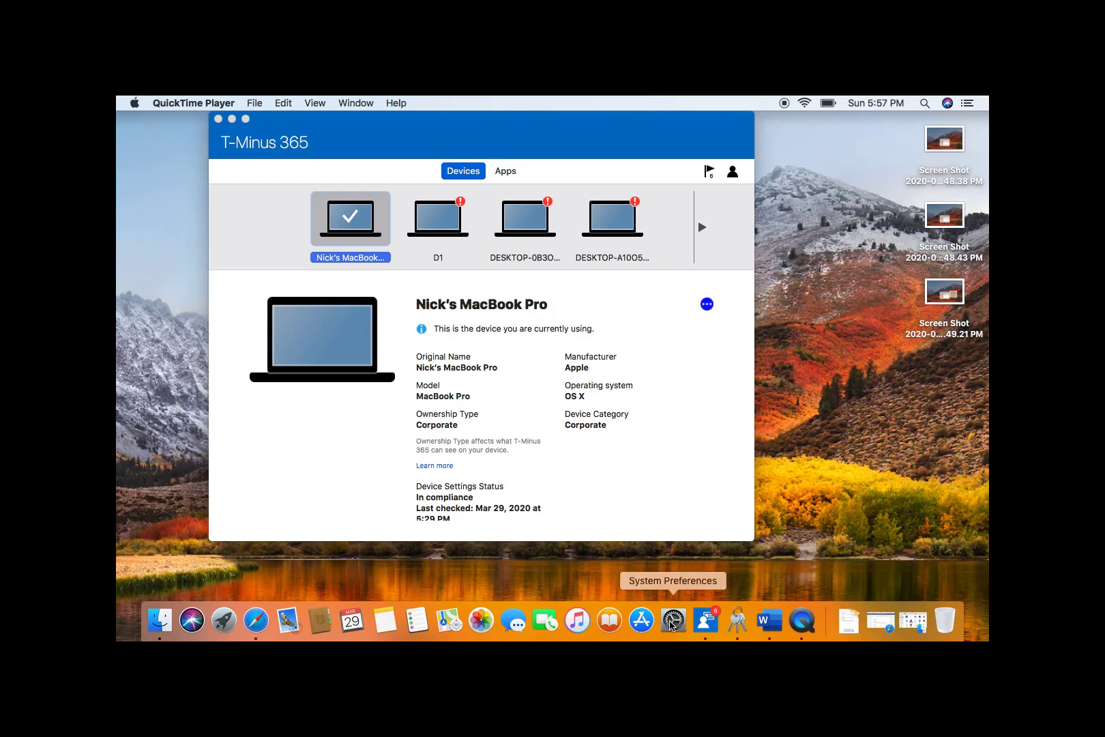
pyautogui.click(672, 620)
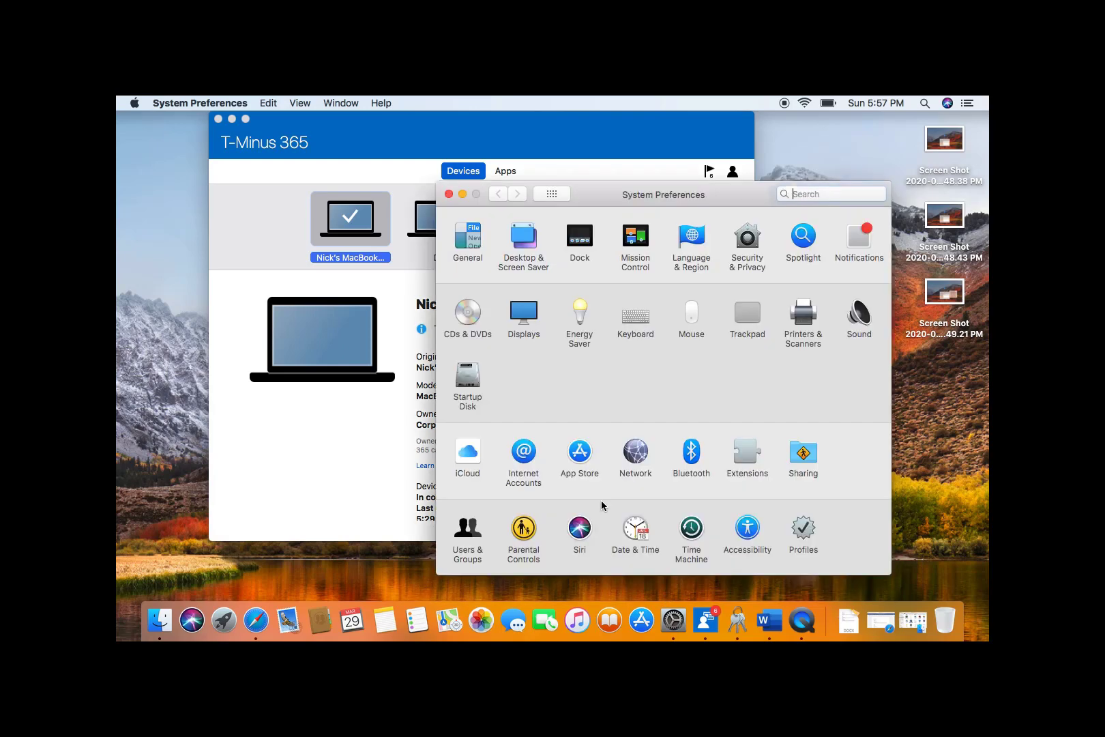
pyautogui.click(754, 240)
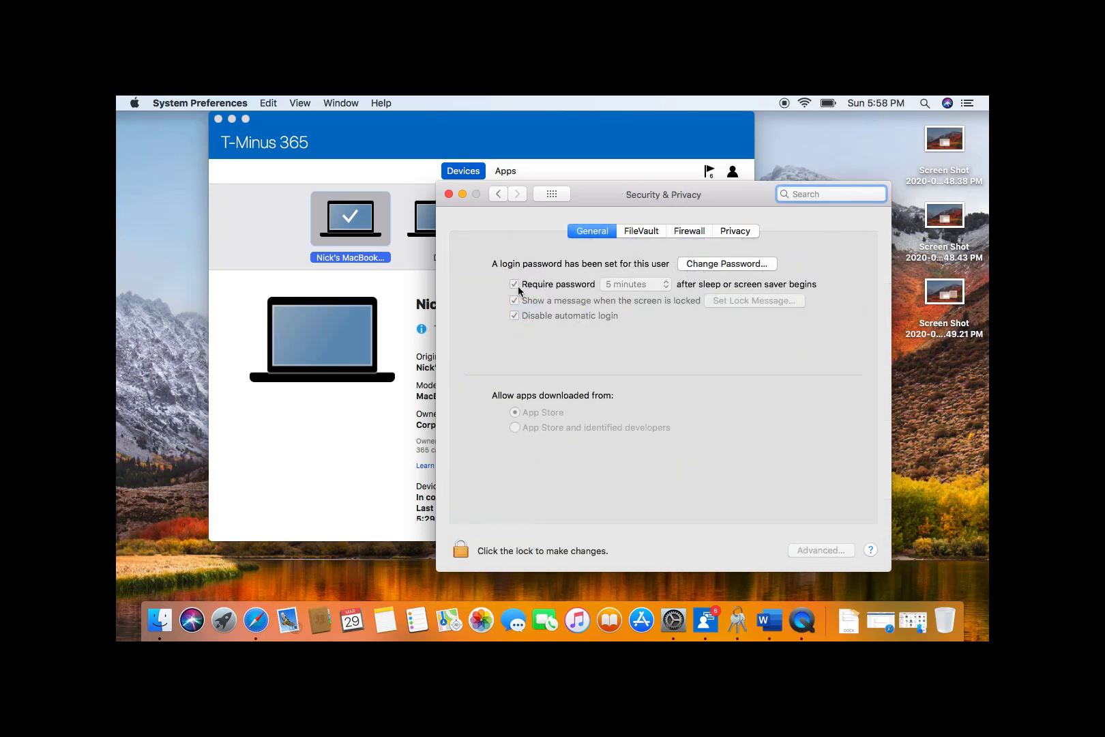
pyautogui.click(642, 231)
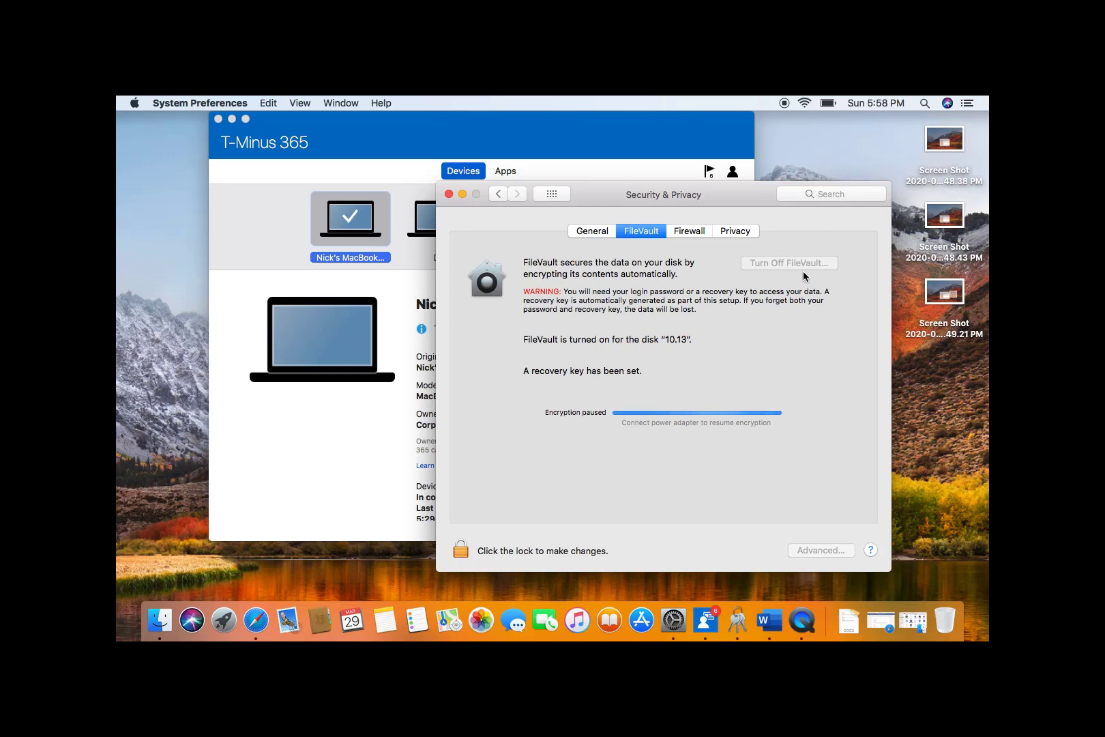
pyautogui.click(679, 230)
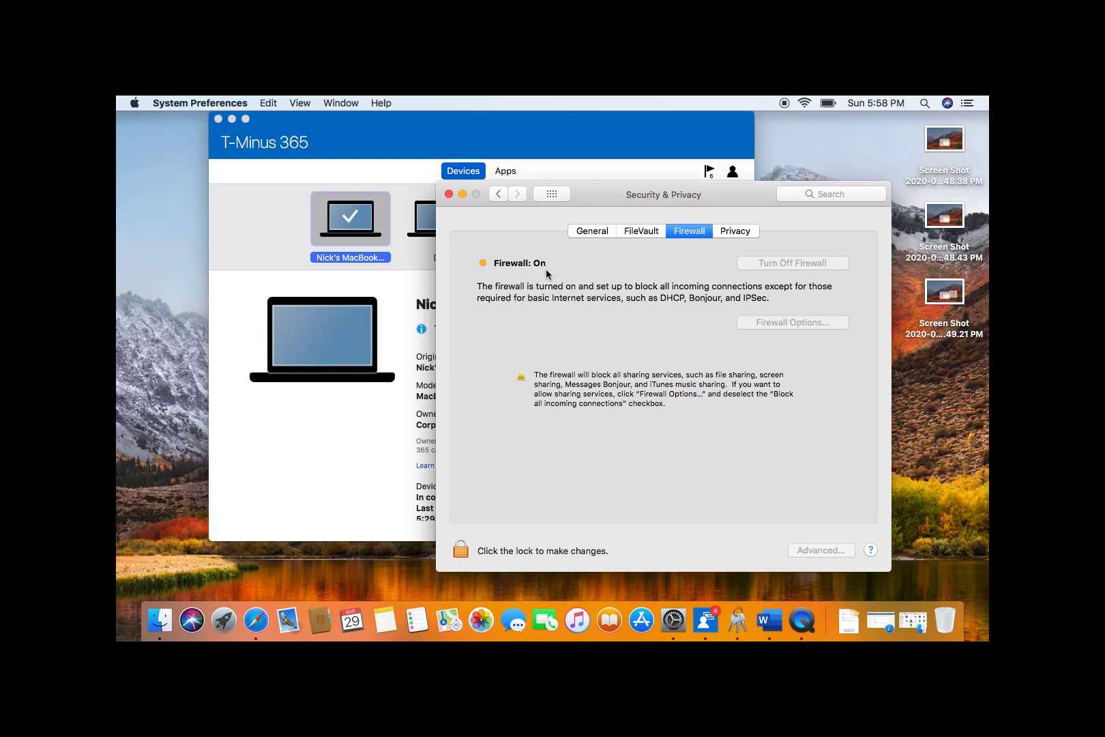
pyautogui.click(449, 195)
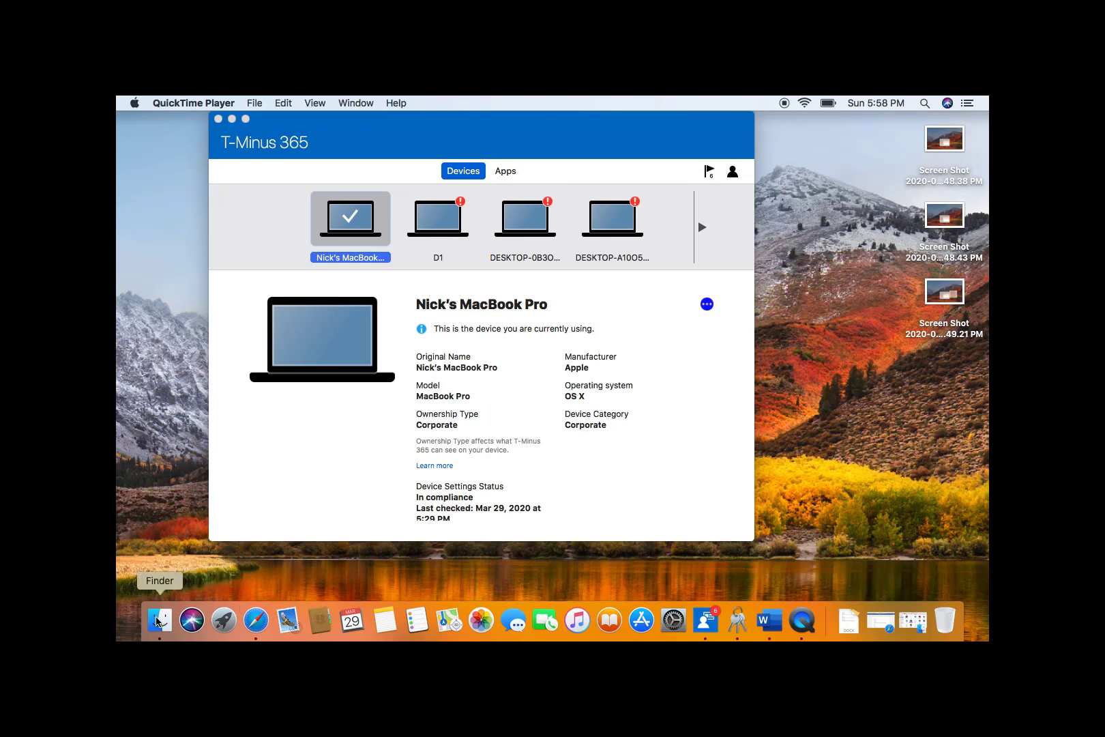
# Step: Open the Applications folder from Finder in the Dock and browse the app list
pyautogui.rightClick(159, 620)
pyautogui.click(158, 620)
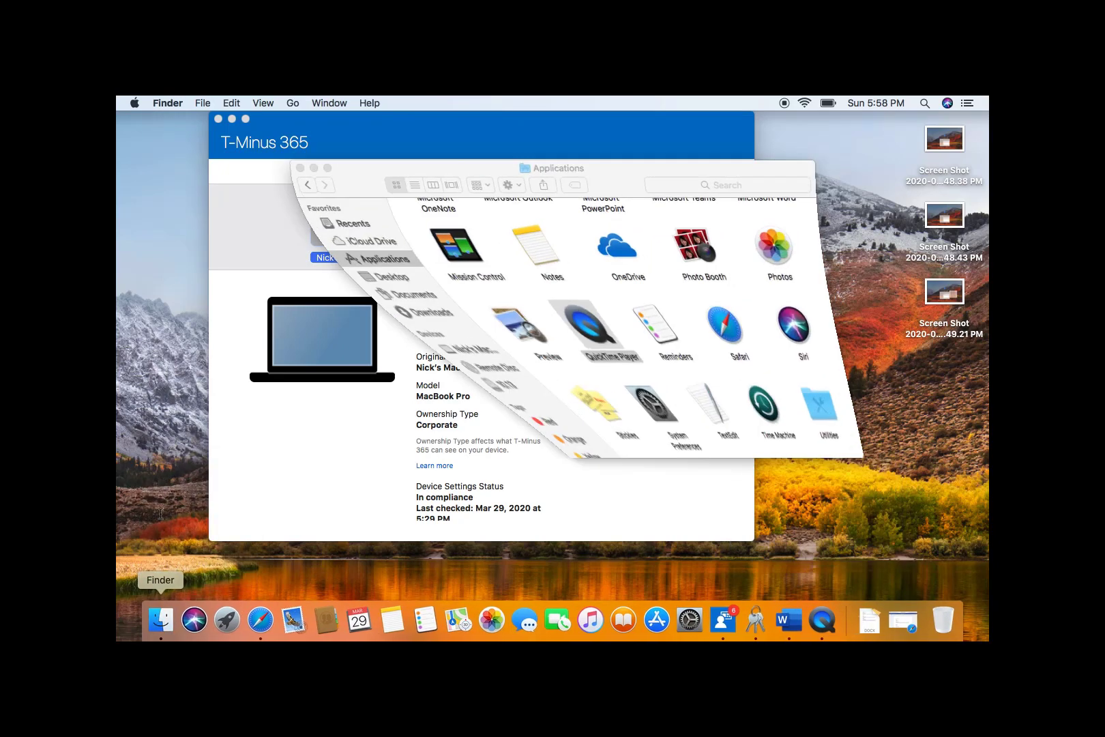
pyautogui.scroll(2, 508, 338)
pyautogui.scroll(3, 509, 337)
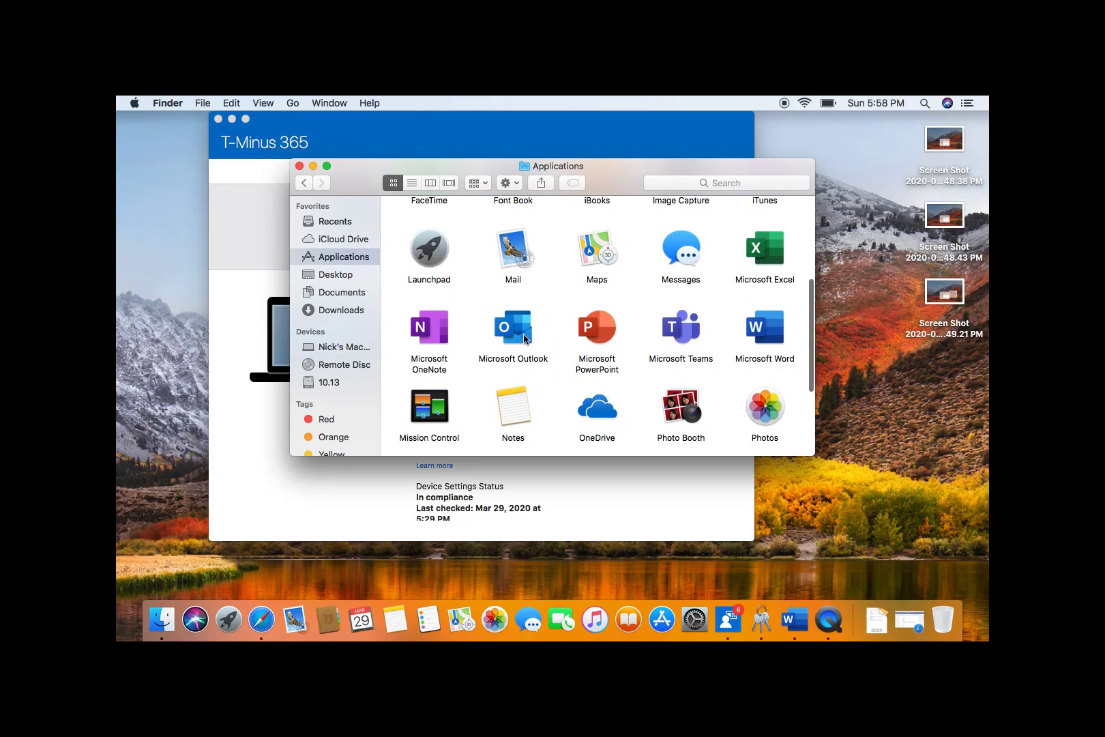
pyautogui.press('q')
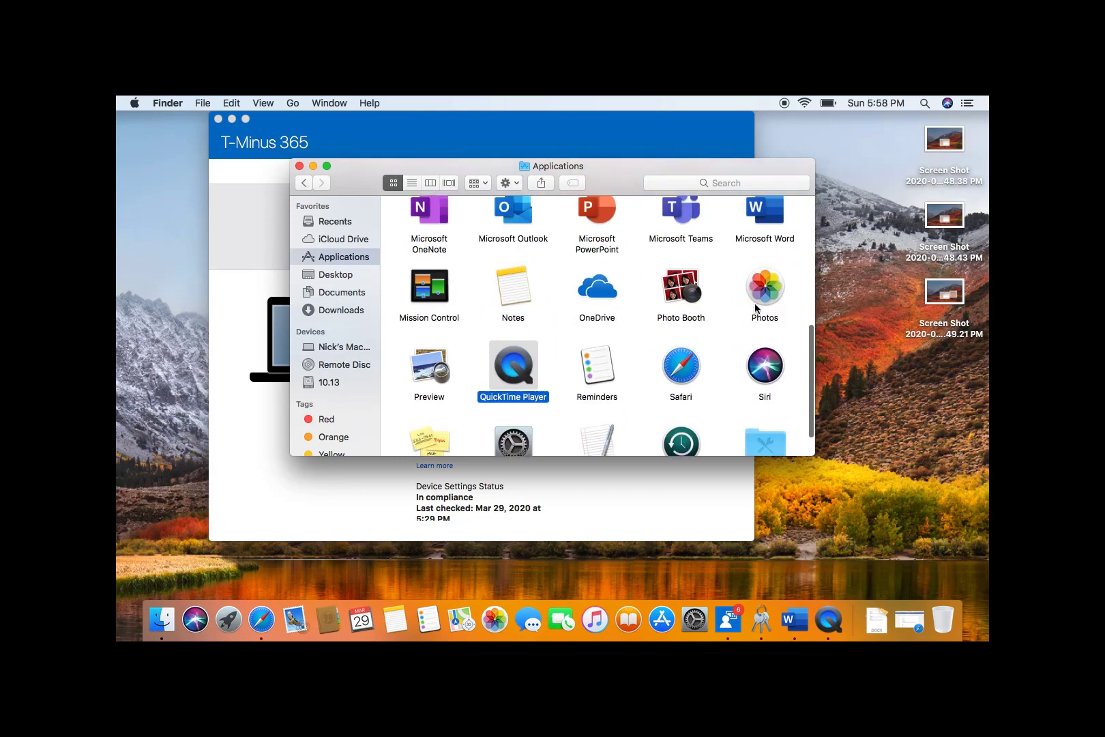
pyautogui.scroll(12, 621, 301)
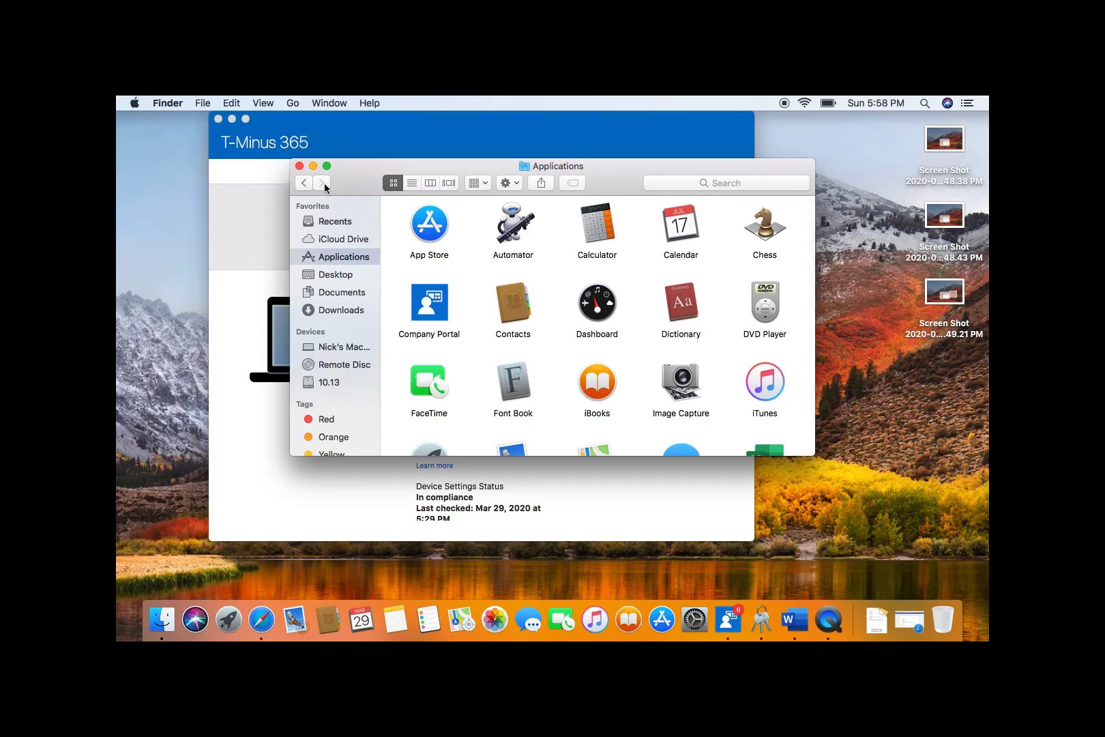
# Step: Open iCloud Drive, confirm in iCloud settings it is not turned on, then log out
pyautogui.rightClick(326, 246)
pyautogui.press('Escape')
pyautogui.click(328, 240)
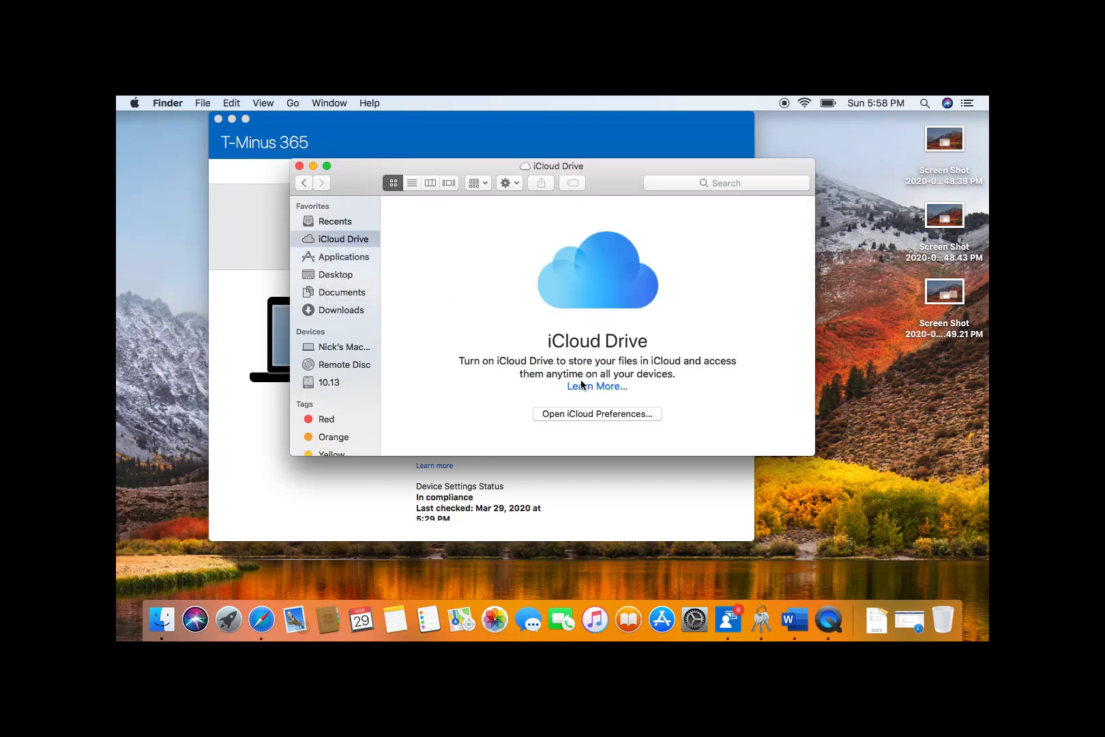
pyautogui.click(575, 413)
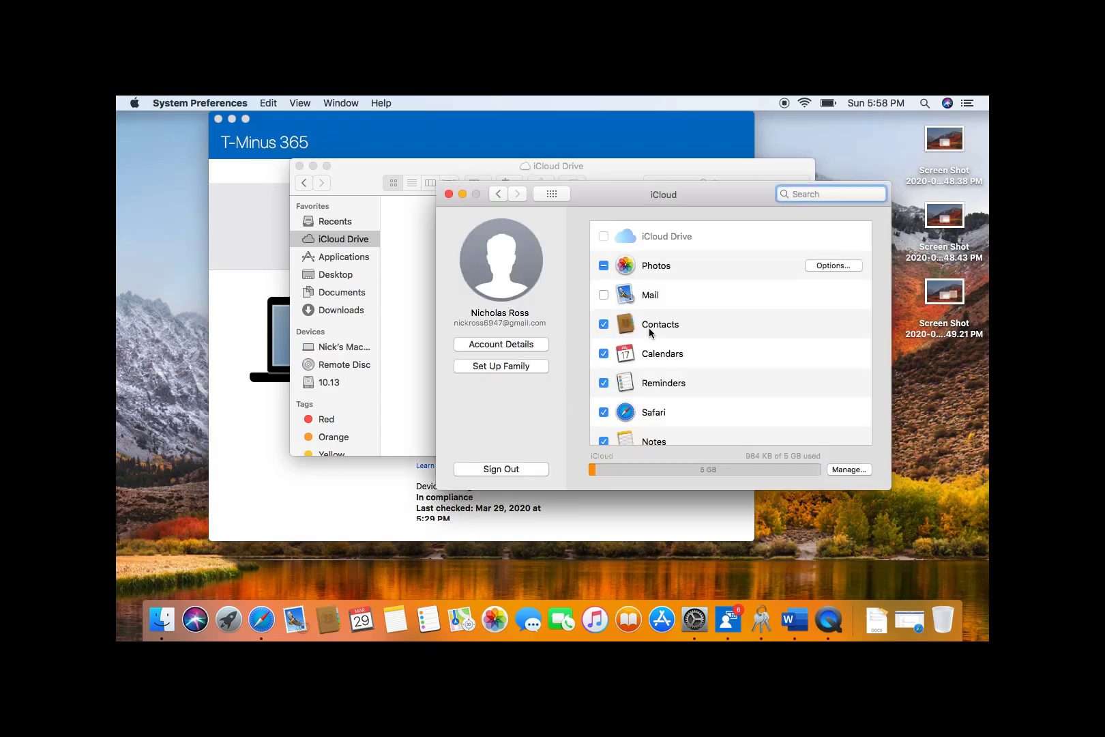
pyautogui.scroll(-2, 651, 334)
pyautogui.scroll(-2, 651, 335)
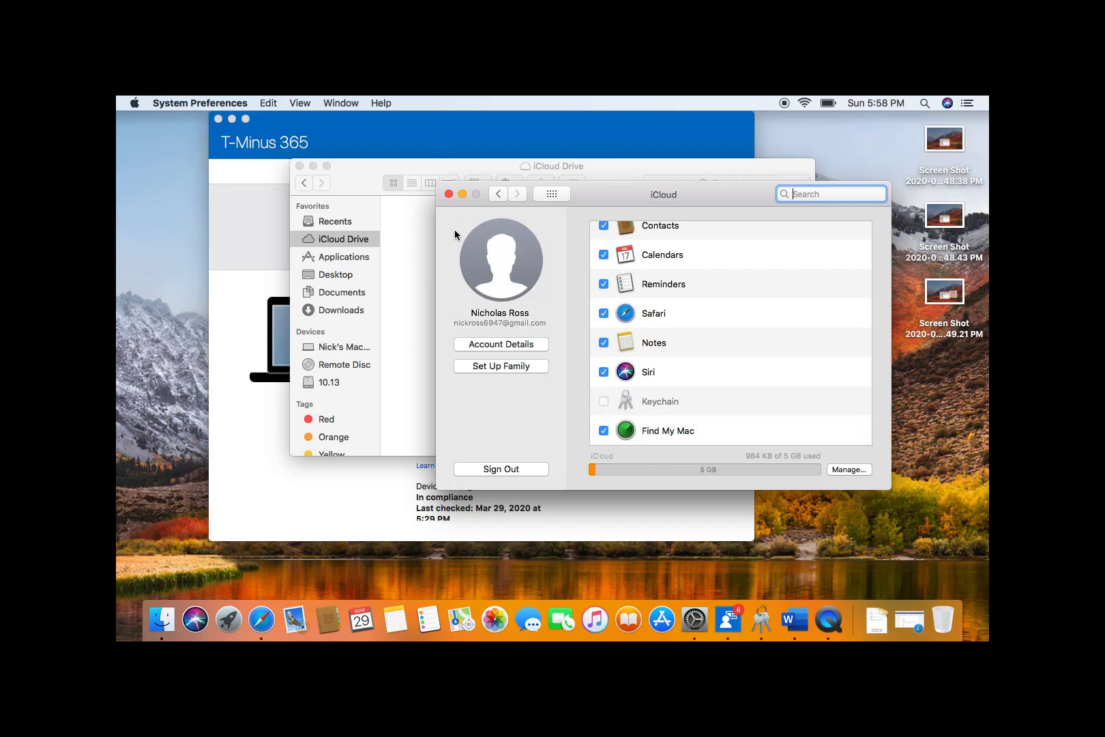
pyautogui.click(448, 194)
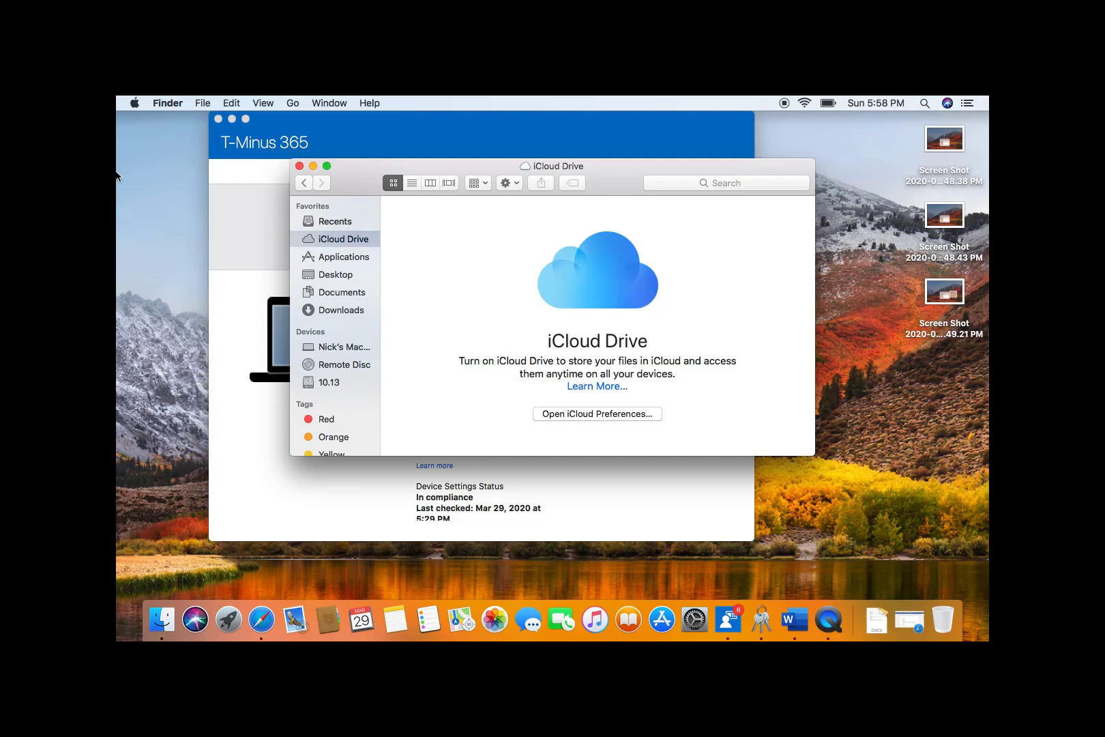
pyautogui.click(135, 103)
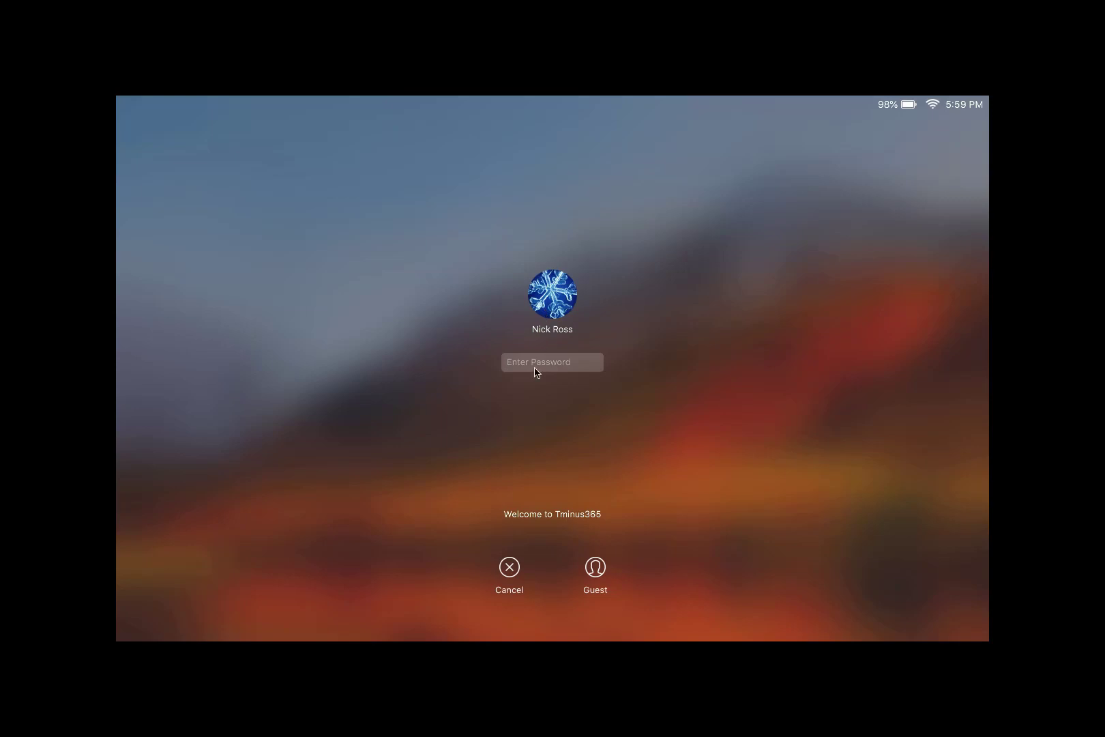
# Step: Enter the user account's password at the login screen to sign back in
pyautogui.write('•••••••••')
pyautogui.press('Return')
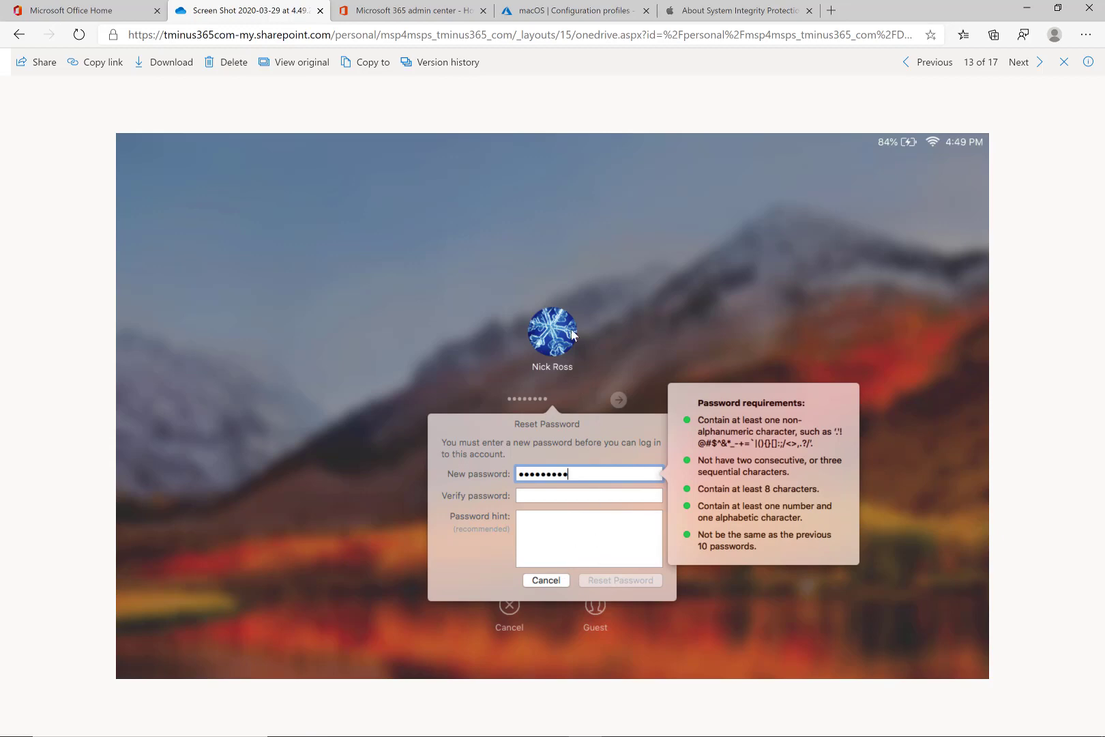
# Step: Review the HIPAA_macOS_EndpointProtection overview, then open the first MacBook Pro under Devices > macOS
pyautogui.click(567, 11)
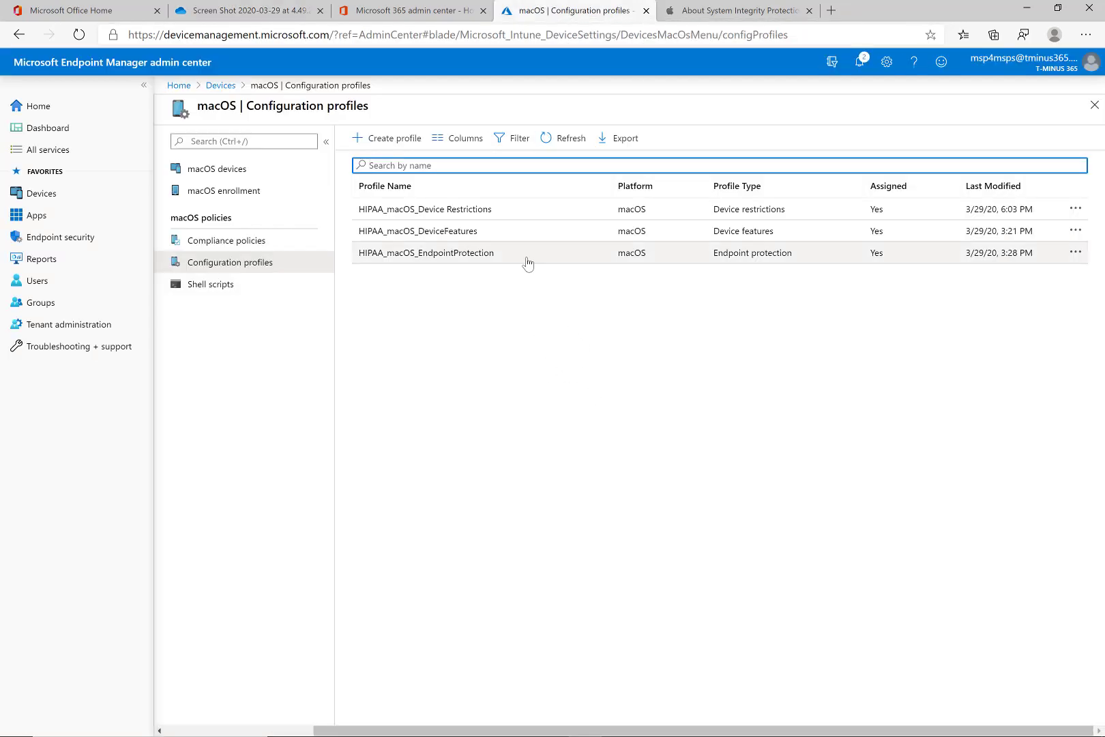
pyautogui.click(491, 255)
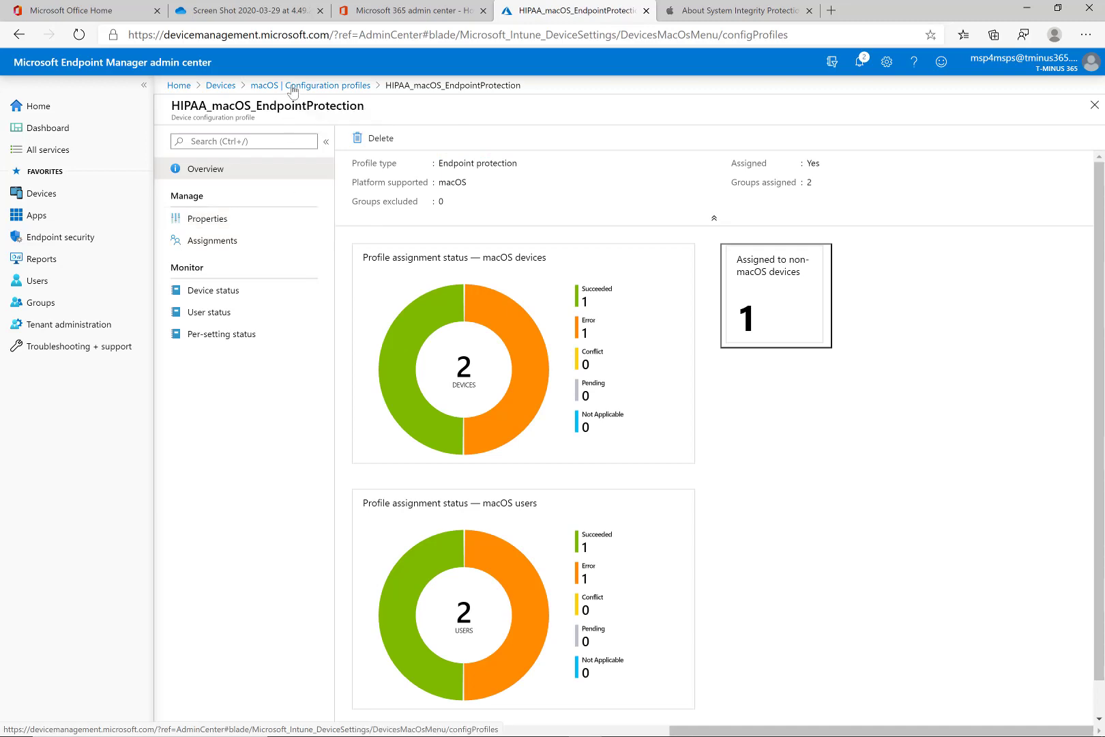
pyautogui.click(252, 85)
pyautogui.click(220, 85)
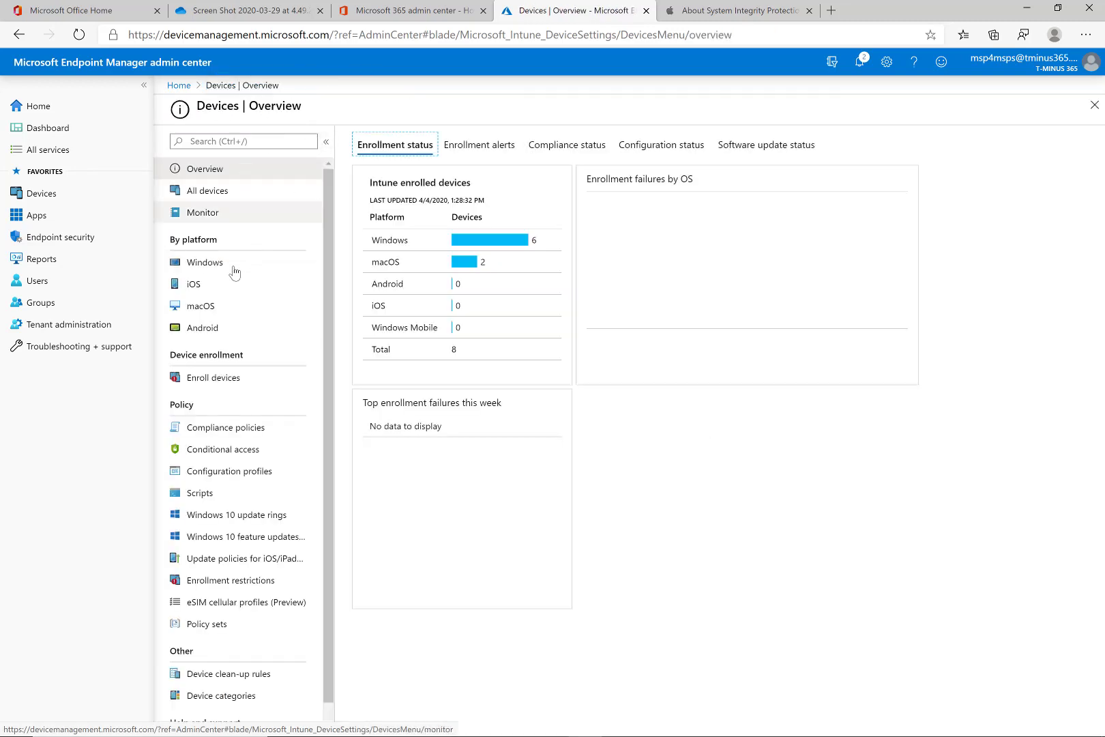
pyautogui.click(222, 310)
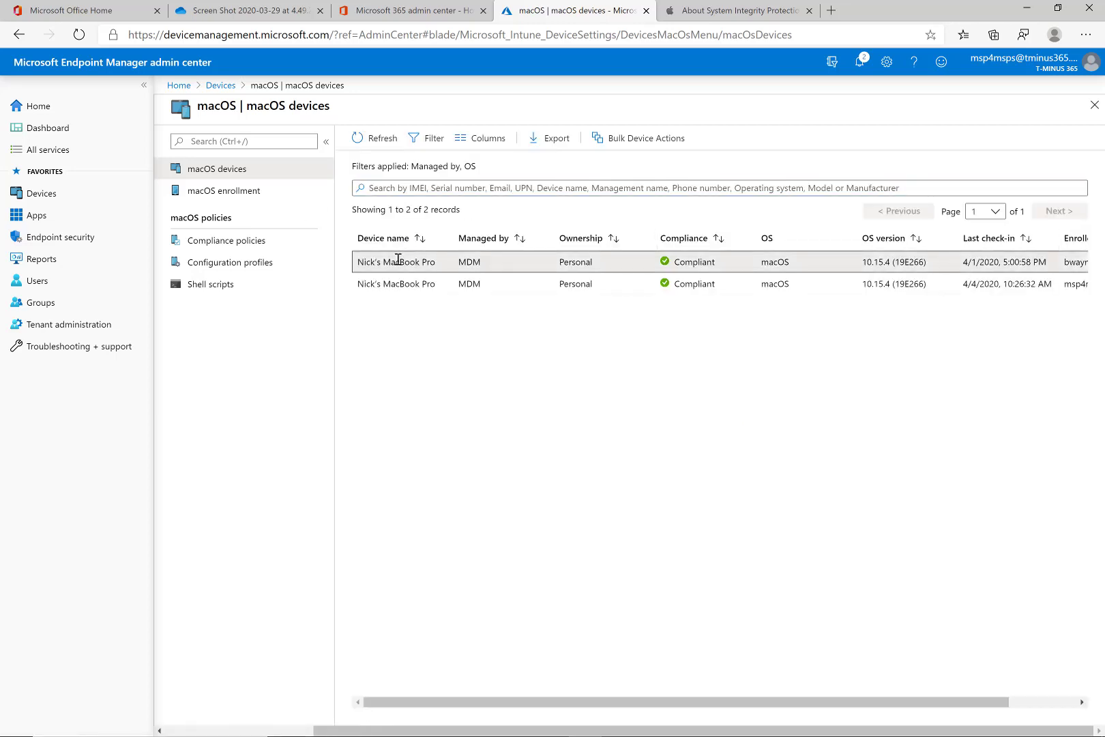
pyautogui.click(399, 258)
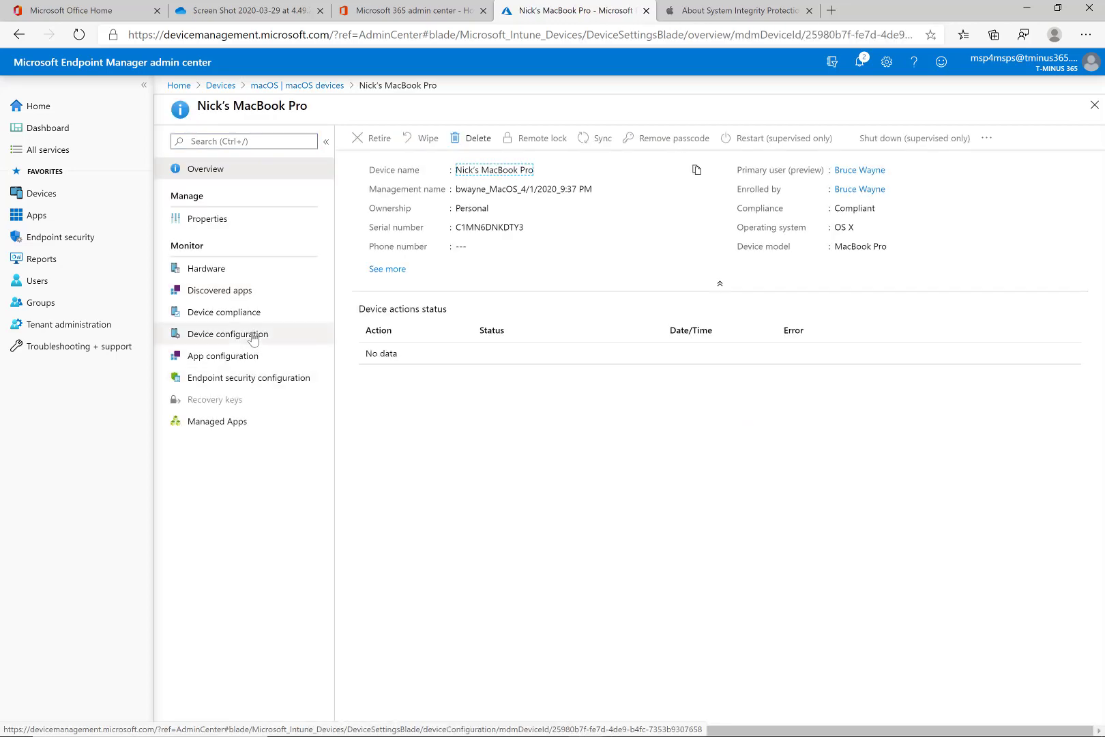
# Step: View the MacBook's HIPAA_macOS_EndpointProtection setting states, showing three FileVault-related errors
pyautogui.click(252, 334)
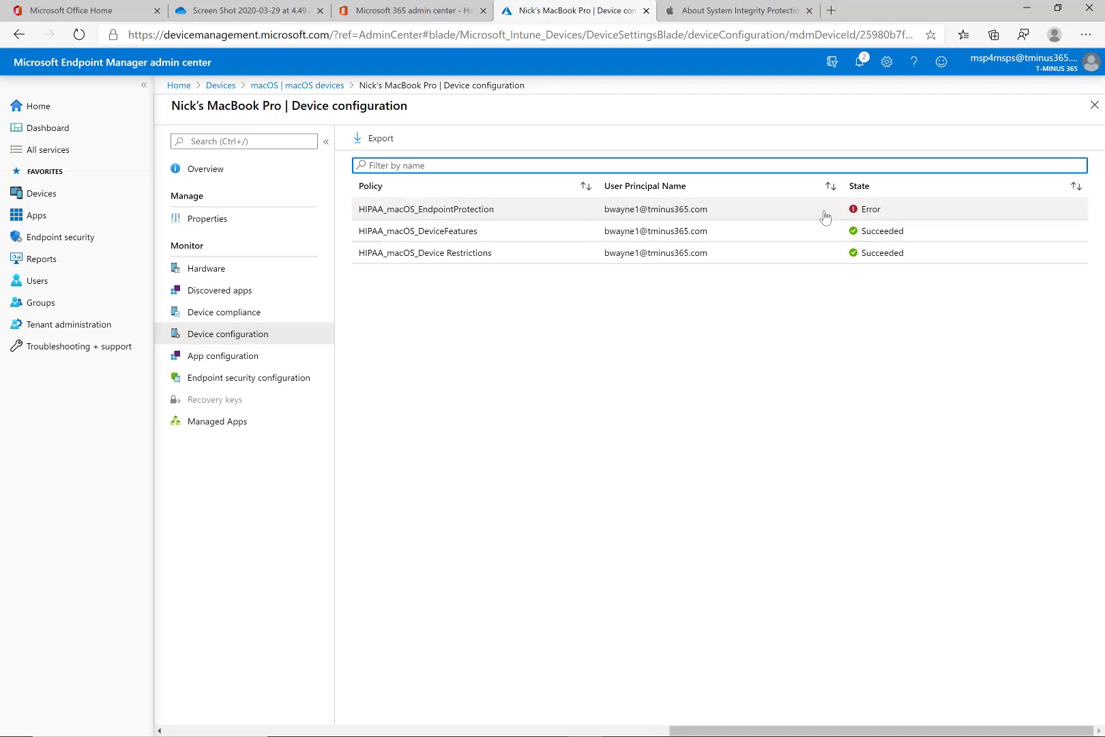
pyautogui.click(768, 212)
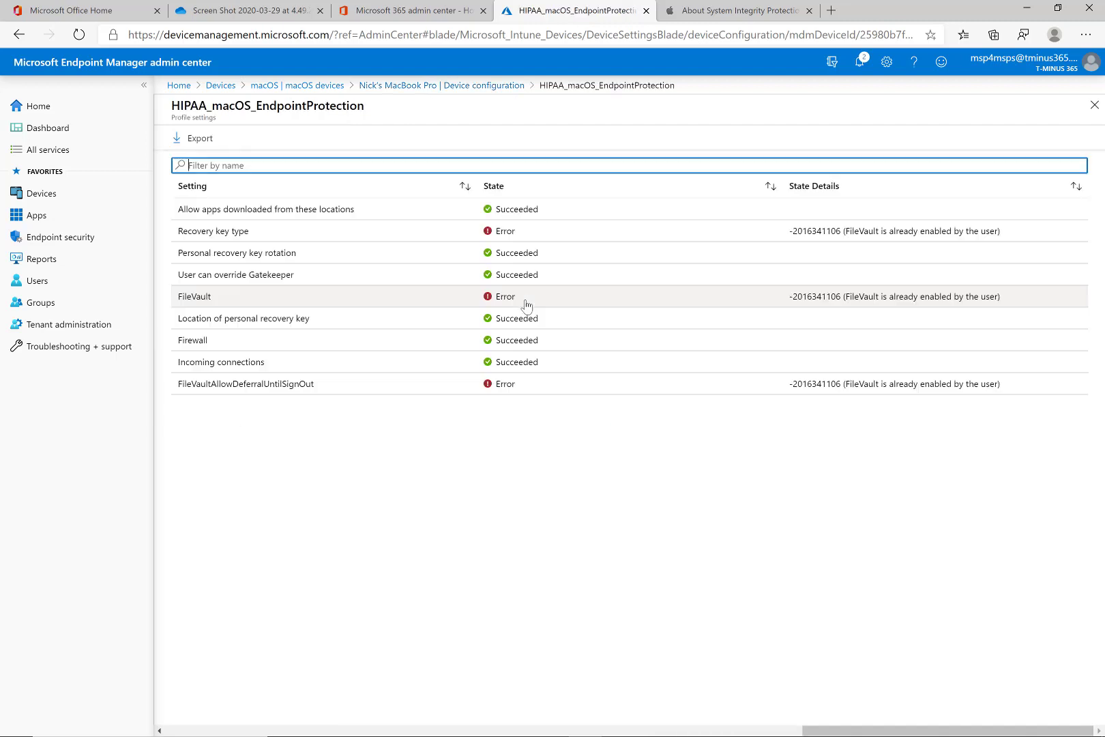